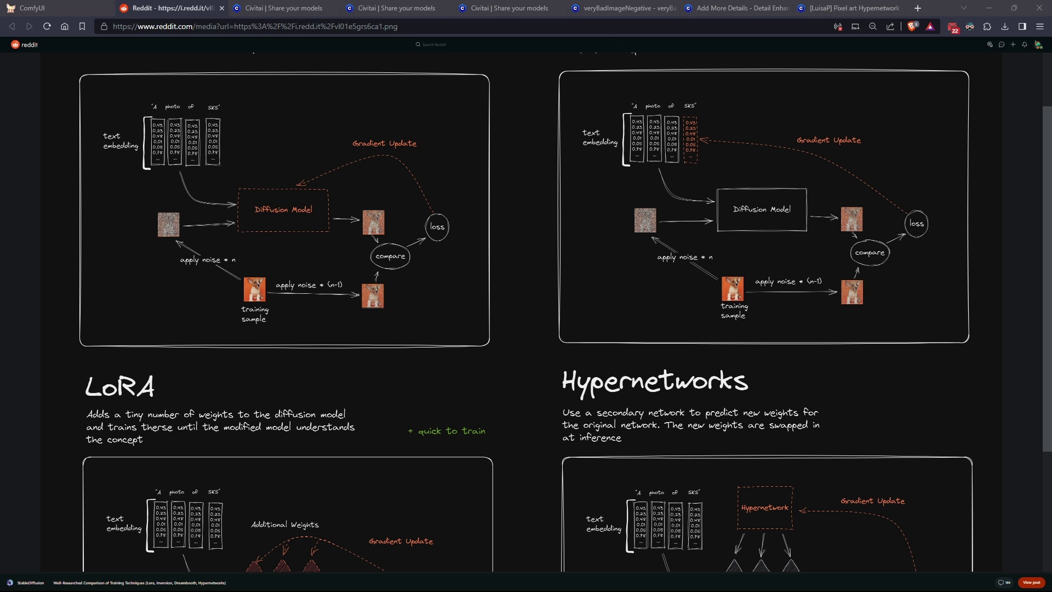
# Browse the Civitai embedding search results.
pyautogui.scroll(1, 185, 288)
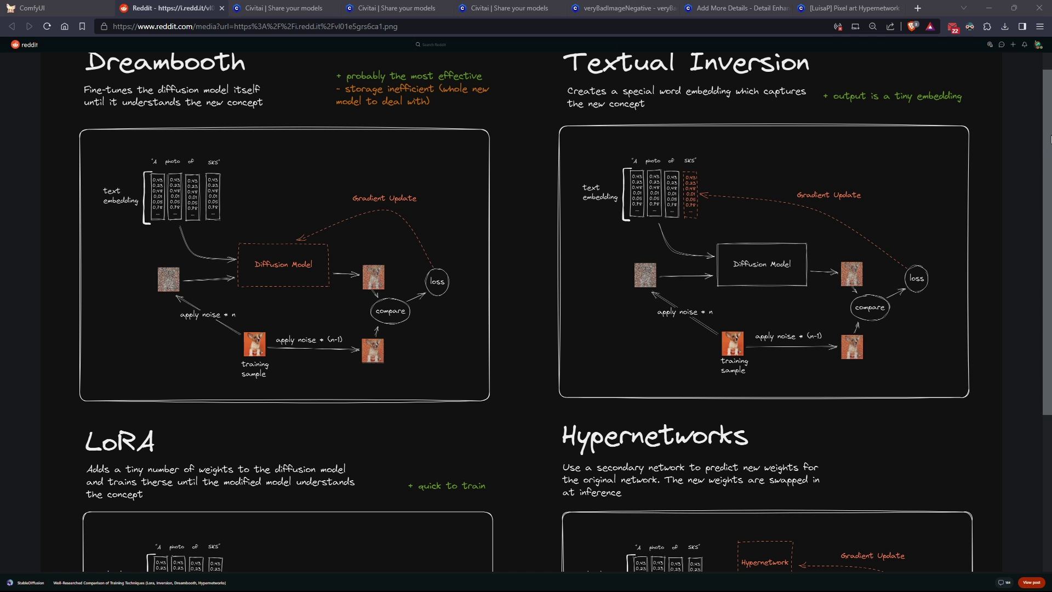
pyautogui.moveTo(1049, 138); pyautogui.dragTo(1048, 165)
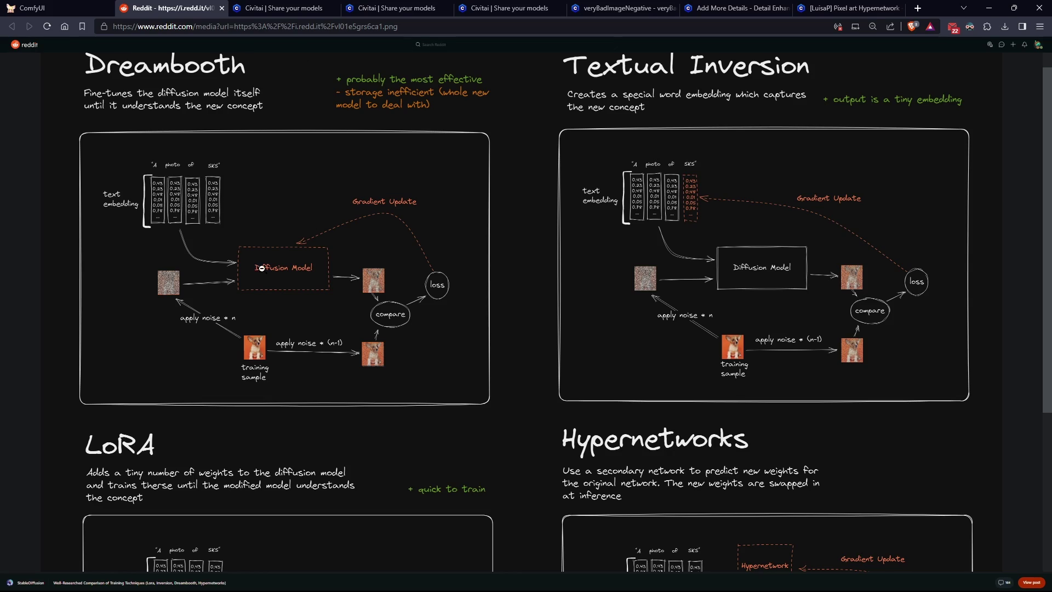
pyautogui.click(298, 7)
pyautogui.scroll(-7, 310, 143)
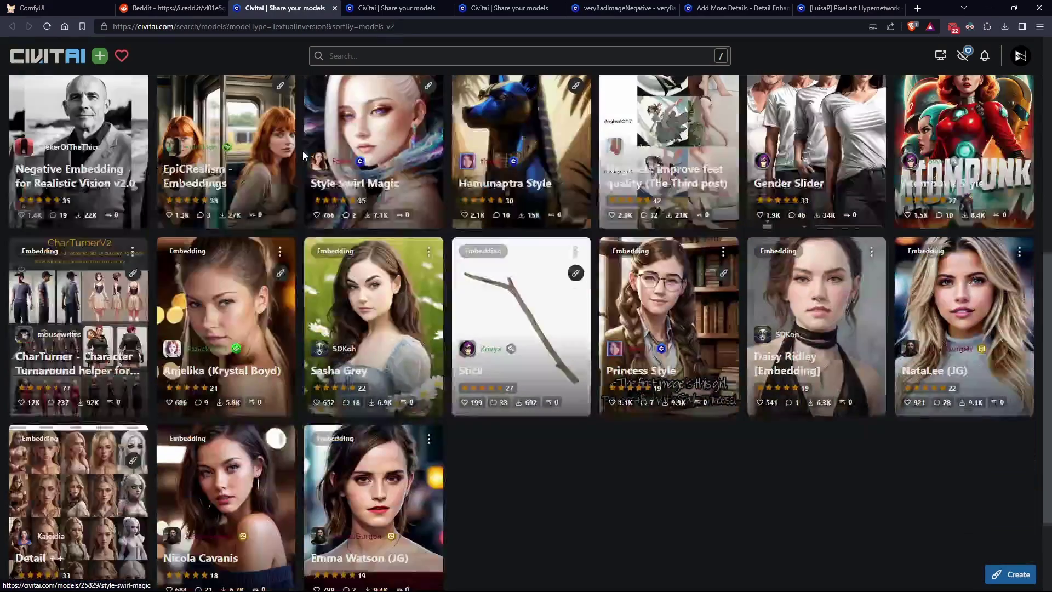
pyautogui.scroll(4, 302, 150)
pyautogui.scroll(4, 290, 171)
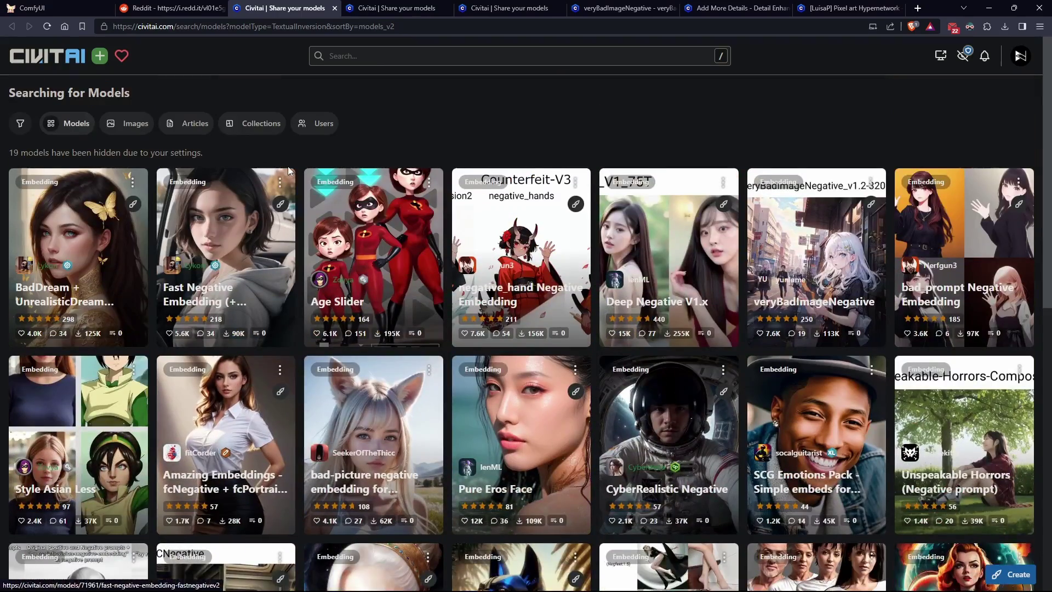
# Browse the LoRA model listings, then scroll through the hypernetwork search results.
pyautogui.click(382, 6)
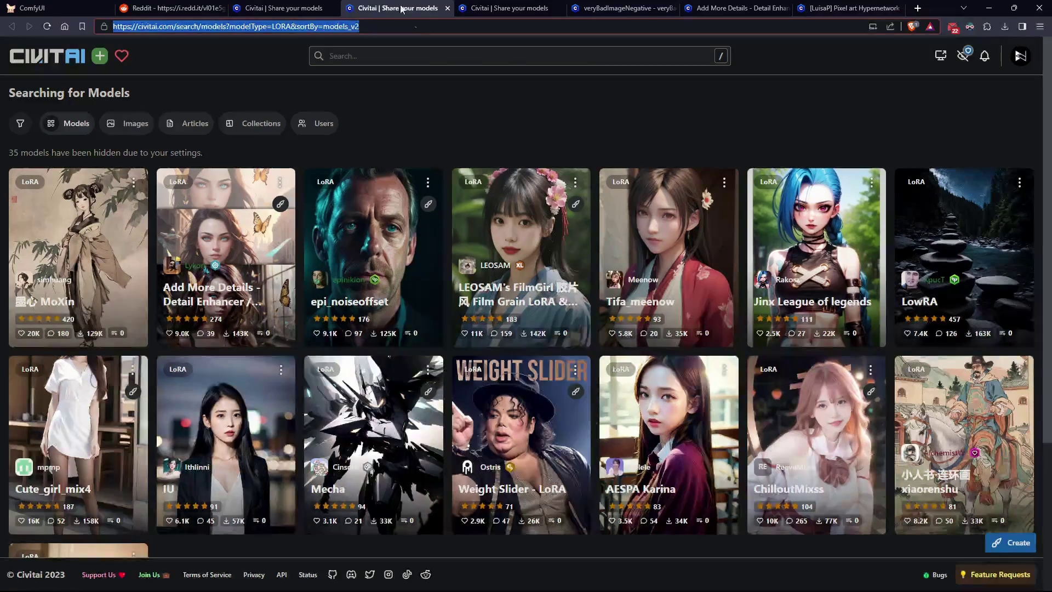
pyautogui.scroll(-4, 465, 247)
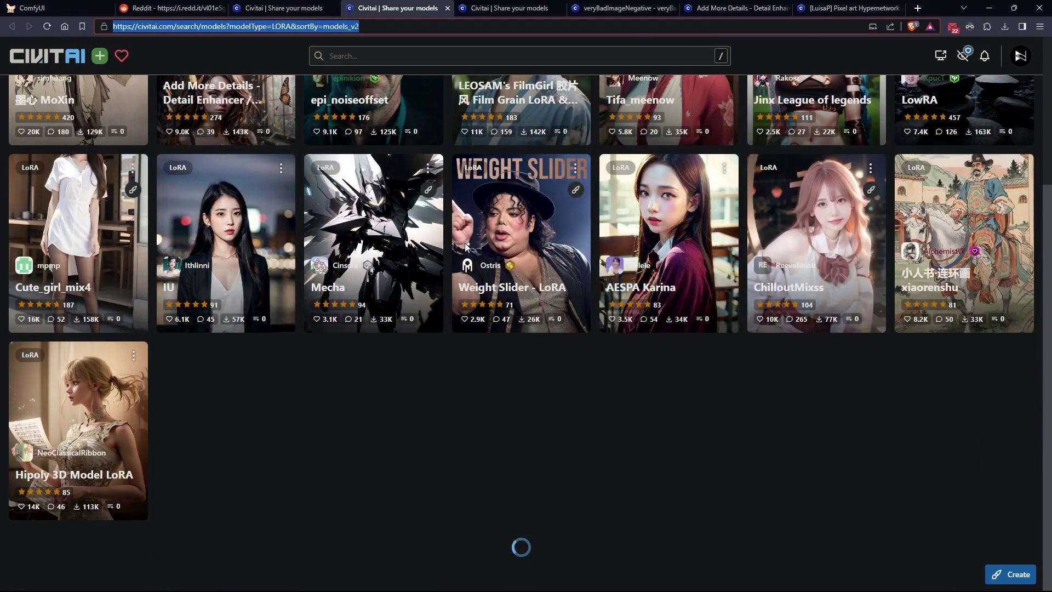
pyautogui.scroll(4, 465, 244)
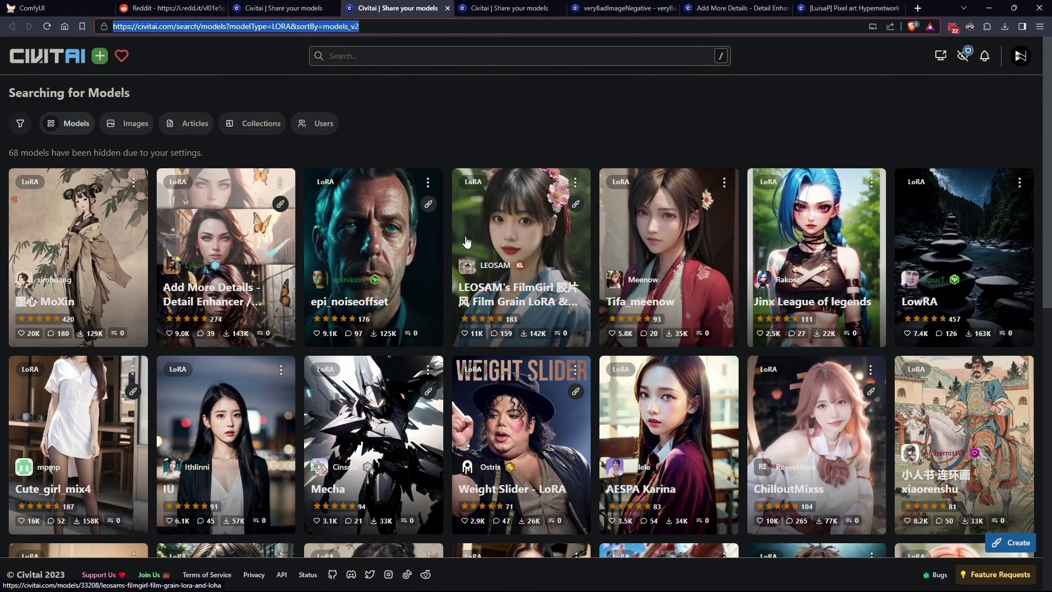
pyautogui.click(518, 16)
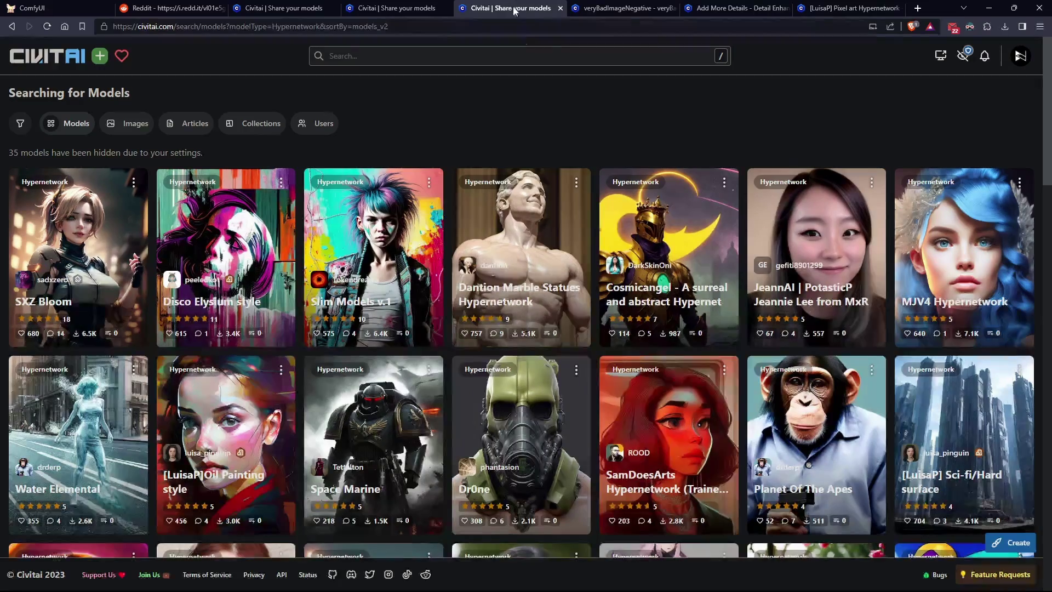
pyautogui.scroll(-6, 487, 196)
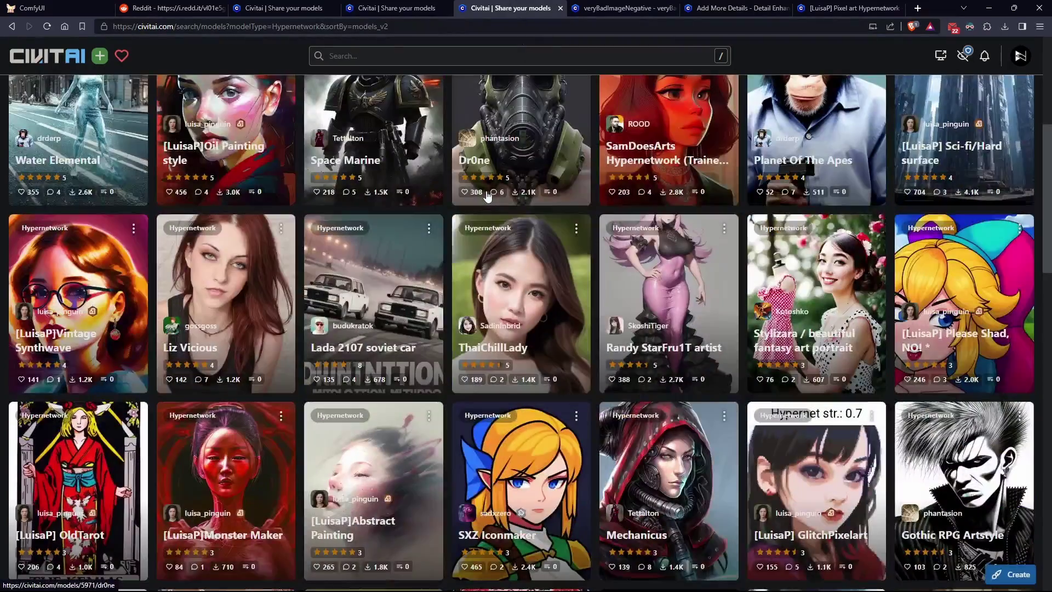
pyautogui.scroll(-12, 487, 196)
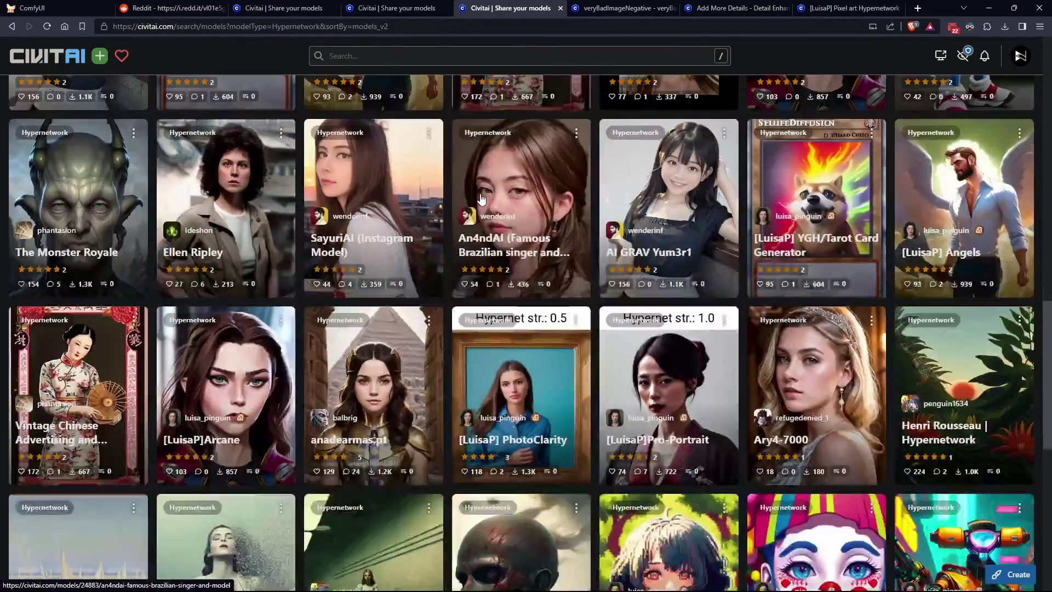
pyautogui.scroll(-6, 482, 198)
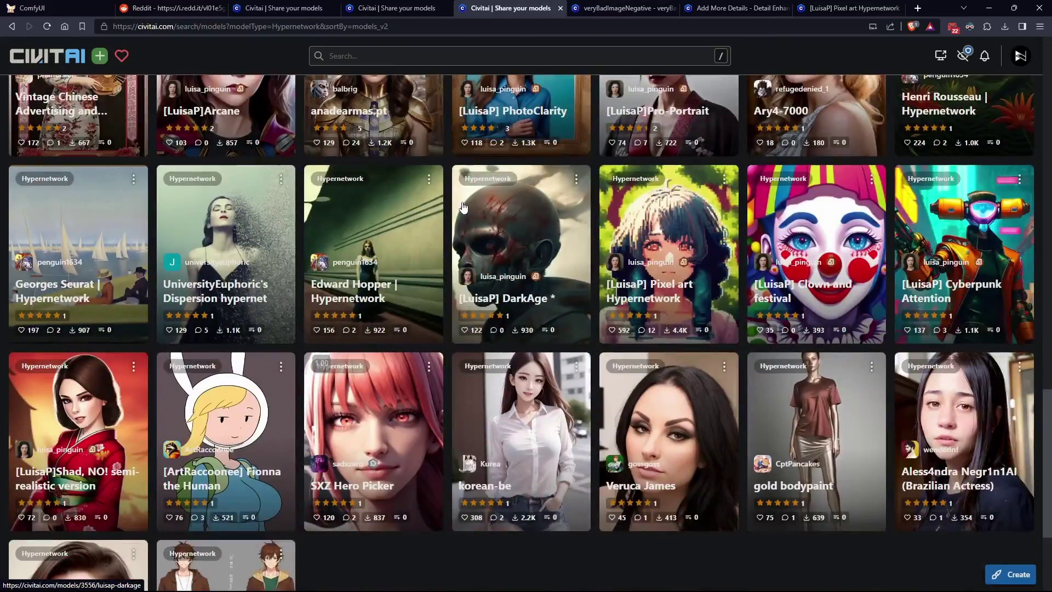
pyautogui.scroll(-4, 463, 207)
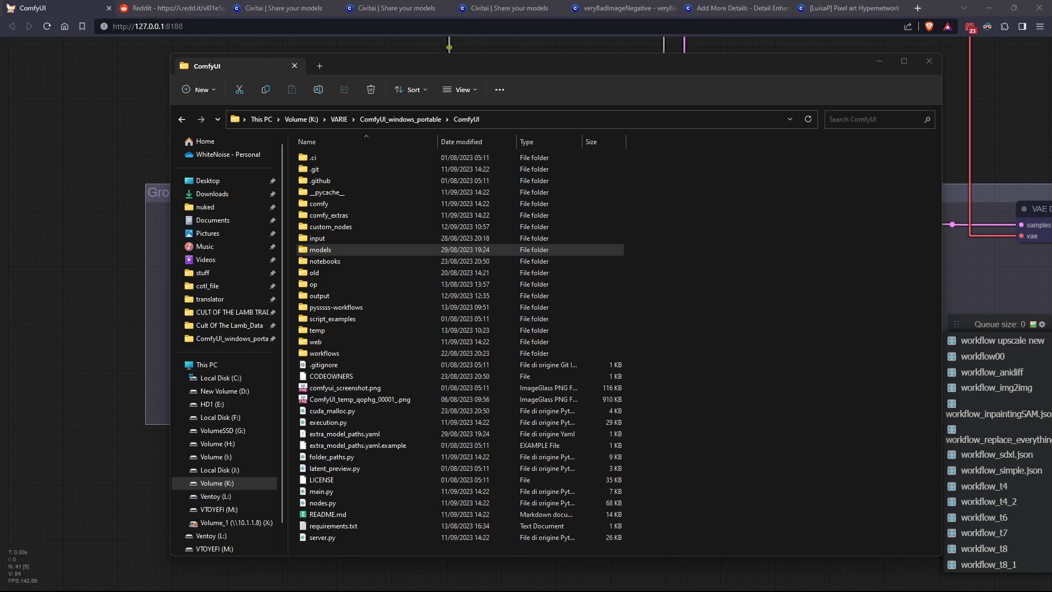
# Open the models folder and highlight its embeddings, hypernetworks and loras subfolders.
pyautogui.doubleClick(340, 251)
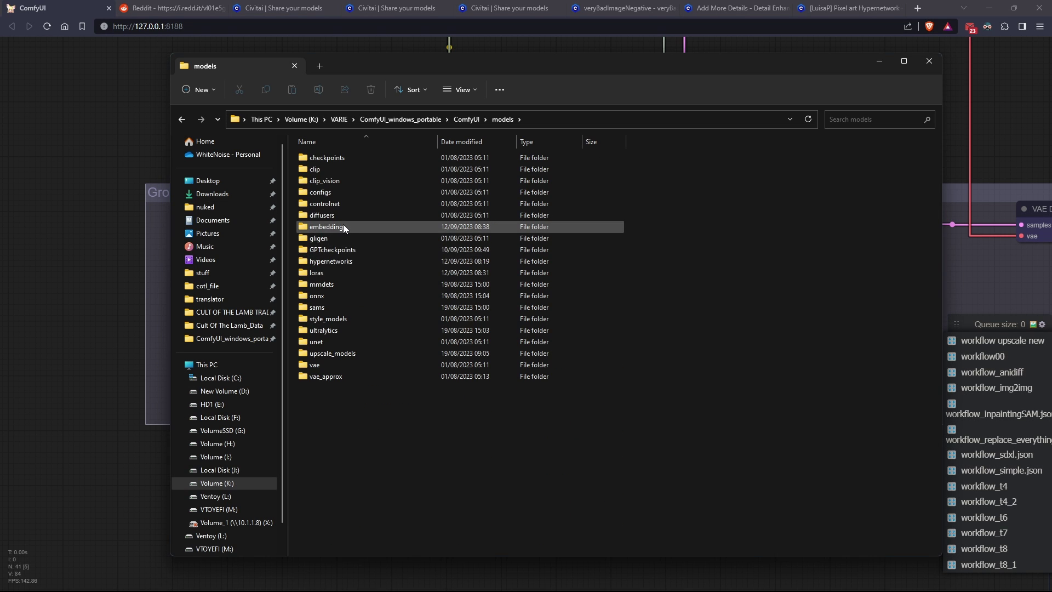
pyautogui.click(343, 225)
pyautogui.keyDown('ctrl'); pyautogui.click(341, 262); pyautogui.keyUp('ctrl')
pyautogui.keyDown('ctrl'); pyautogui.click(324, 272); pyautogui.keyUp('ctrl')
pyautogui.keyDown('ctrl'); pyautogui.click(616, 354); pyautogui.keyUp('ctrl')
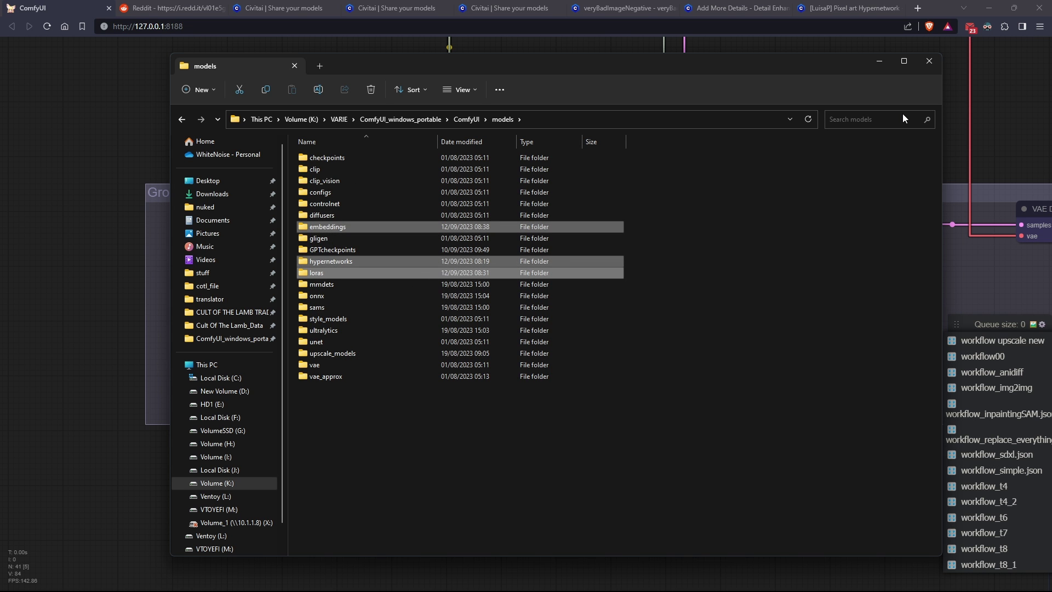
pyautogui.click(767, 222)
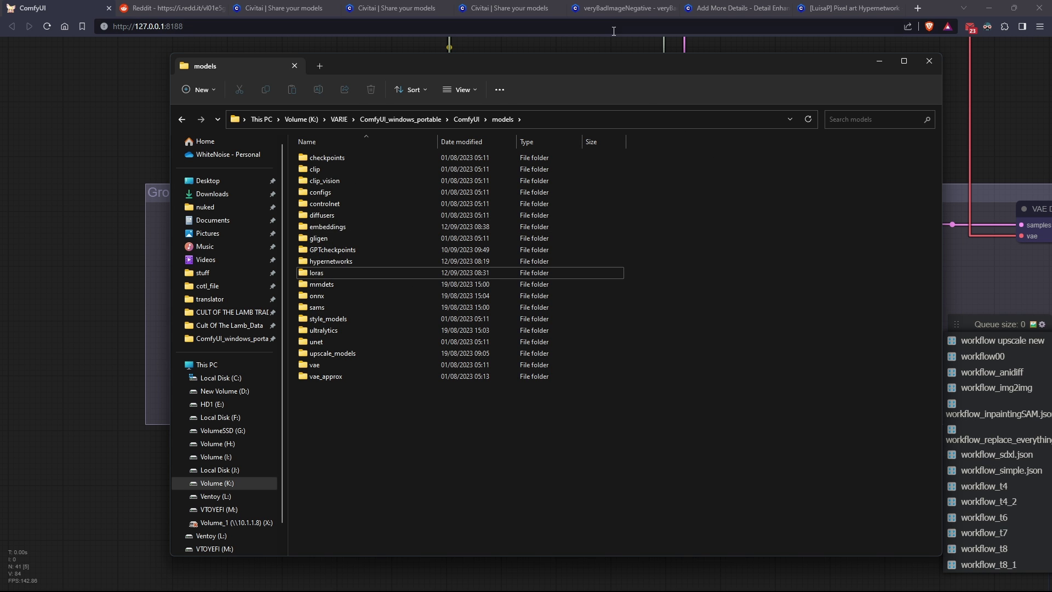
# Review the veryBadImageNegative and Add More Details pages, ending on the 4.42 MB Pixel art Hypernetwork.
pyautogui.click(610, 9)
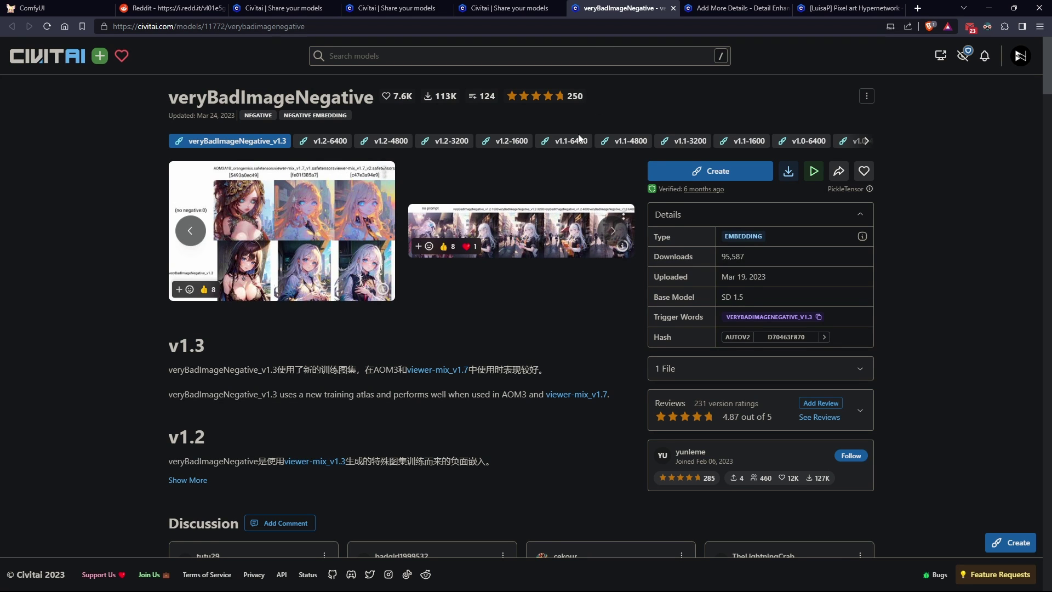
pyautogui.scroll(-5, 557, 171)
pyautogui.scroll(5, 600, 183)
pyautogui.hotkey('ctrl', 'Tab')
pyautogui.scroll(-3, 703, 270)
pyautogui.scroll(3, 702, 270)
pyautogui.hotkey('ctrl', 'Tab')
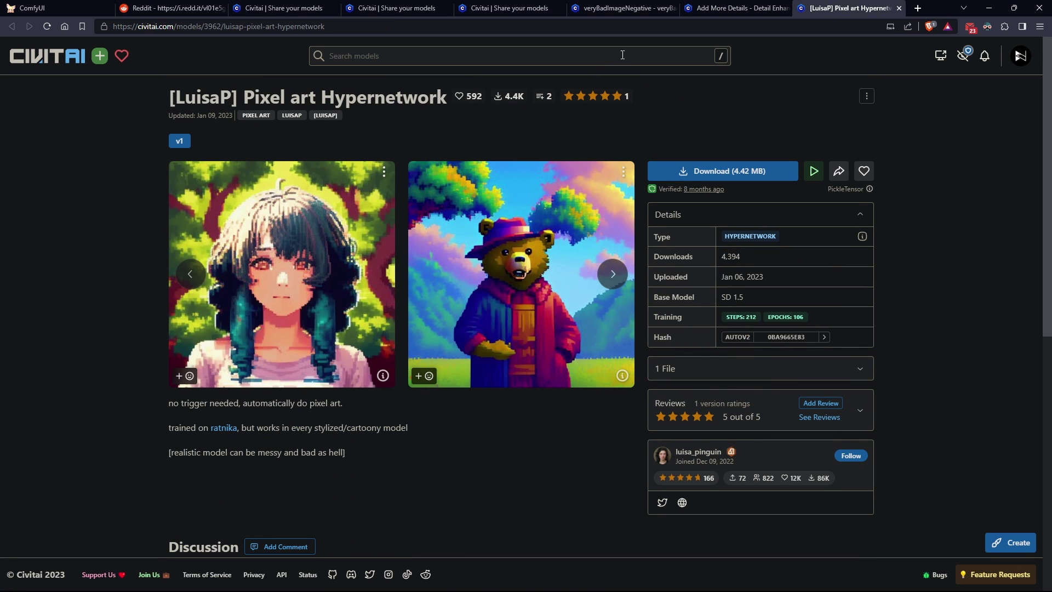
# Return to ComfyUI and survey the whole workflow, including the samplers of both groups.
pyautogui.click(77, 5)
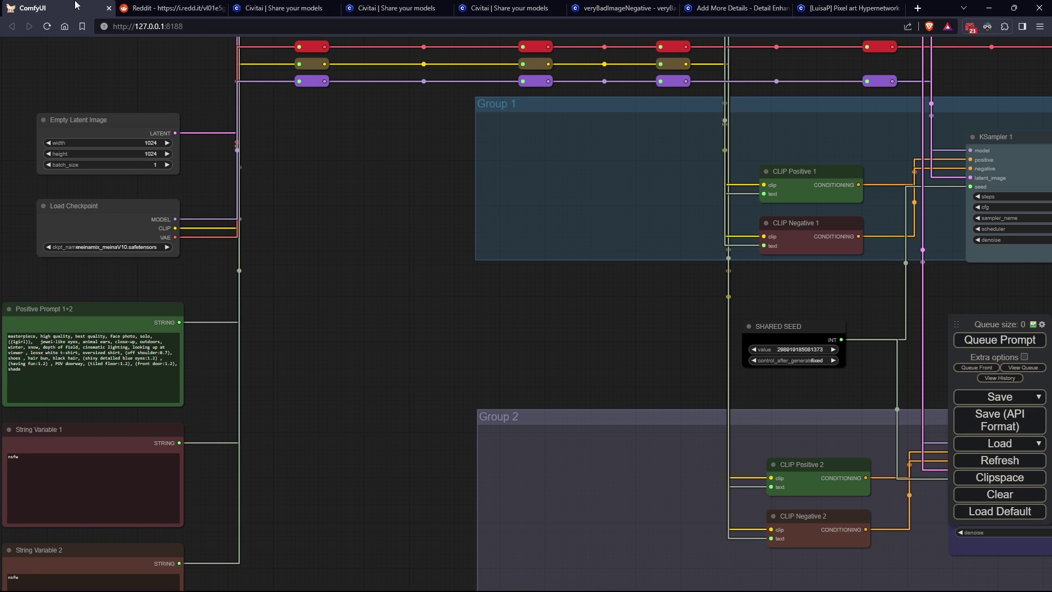
pyautogui.scroll(-6, 399, 277)
pyautogui.moveTo(482, 327); pyautogui.dragTo(366, 313)
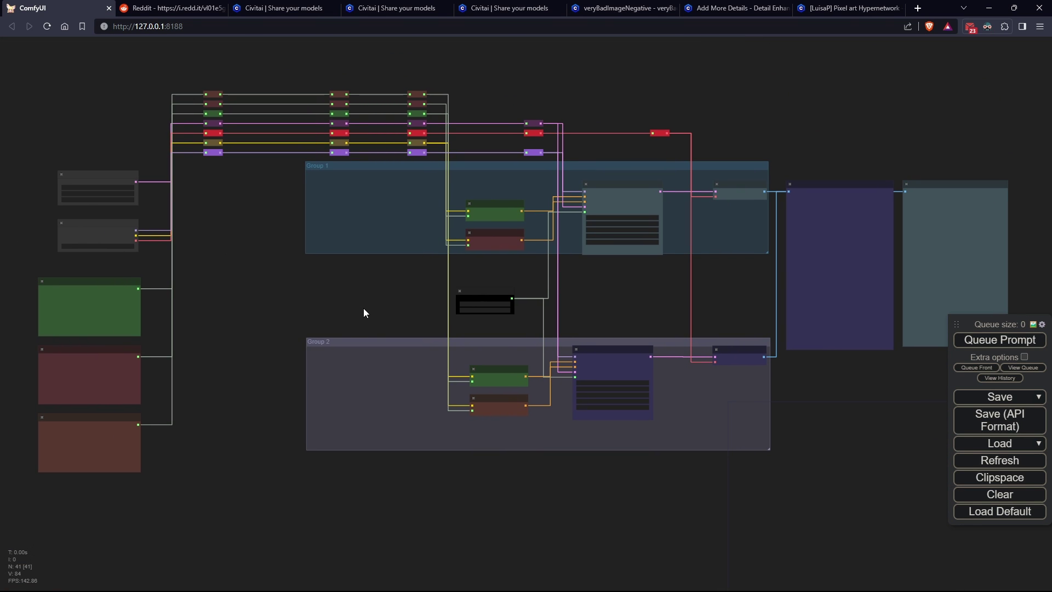
pyautogui.scroll(6, 363, 313)
pyautogui.moveTo(367, 314); pyautogui.dragTo(44, 265)
# Inspect Group 2, the SHARED SEED node, and the Empty Latent Image and Load Checkpoint nodes.
pyautogui.moveTo(437, 252); pyautogui.dragTo(822, 237)
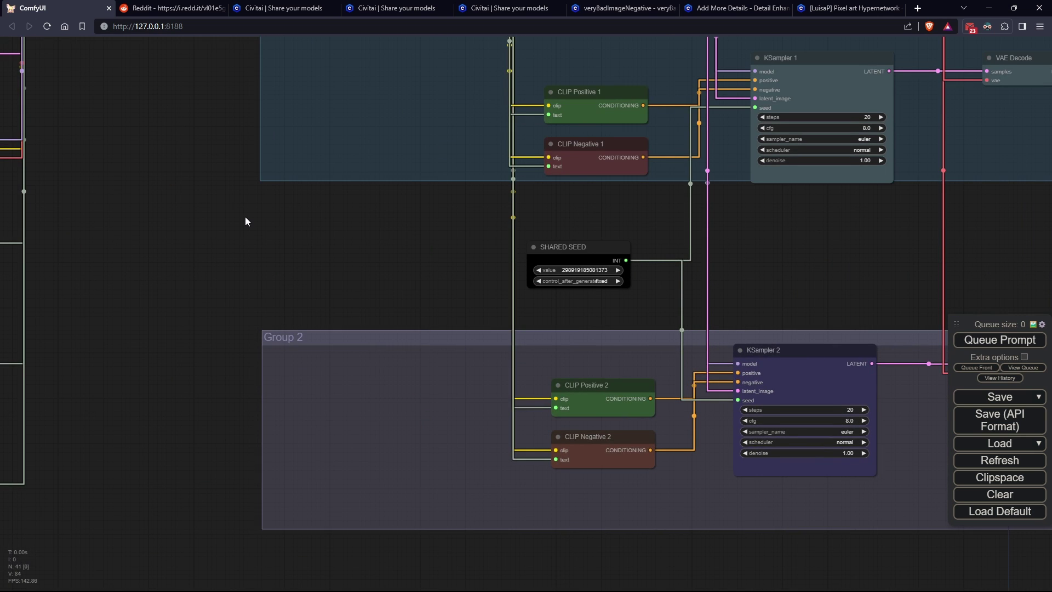
pyautogui.moveTo(245, 221); pyautogui.dragTo(305, 263)
pyautogui.scroll(-2, 400, 285)
pyautogui.scroll(5, 450, 308)
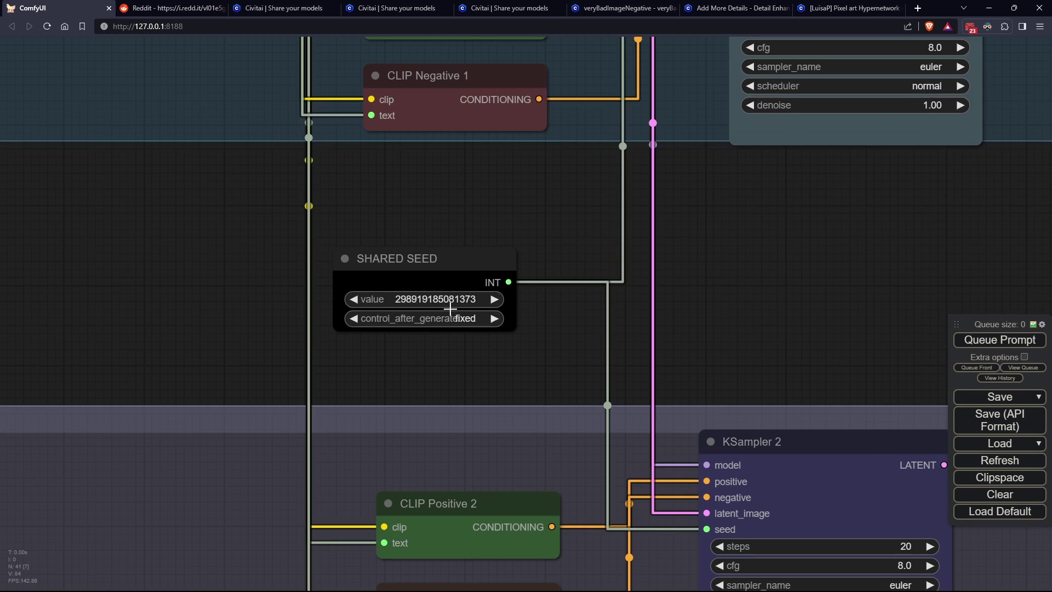
pyautogui.moveTo(232, 242); pyautogui.dragTo(544, 371)
pyautogui.scroll(-4, 389, 323)
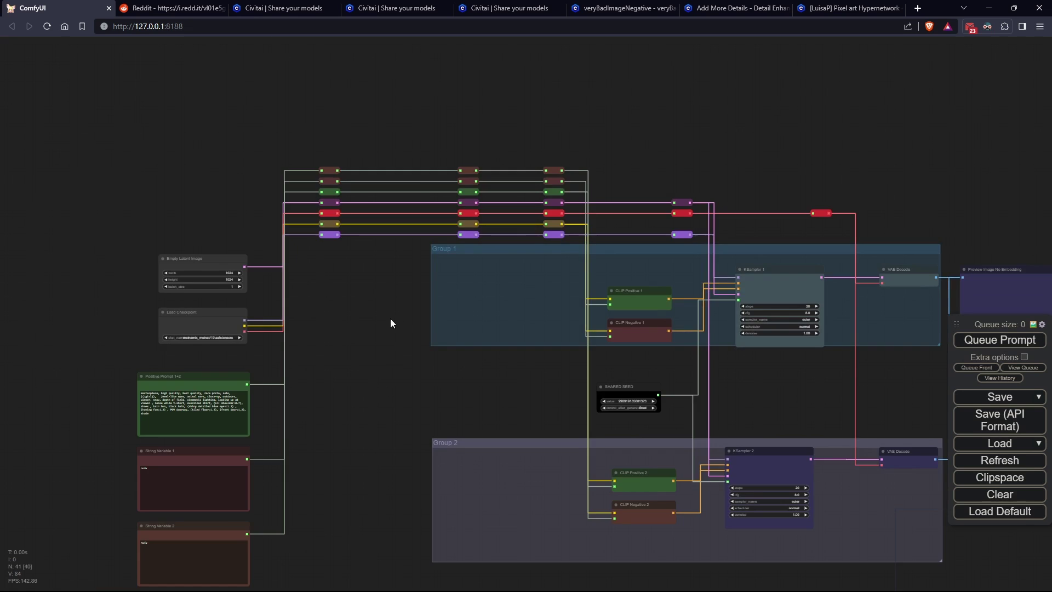
pyautogui.moveTo(390, 324); pyautogui.dragTo(487, 356)
pyautogui.scroll(2, 486, 356)
pyautogui.moveTo(493, 411); pyautogui.dragTo(627, 270)
pyautogui.scroll(1, 613, 273)
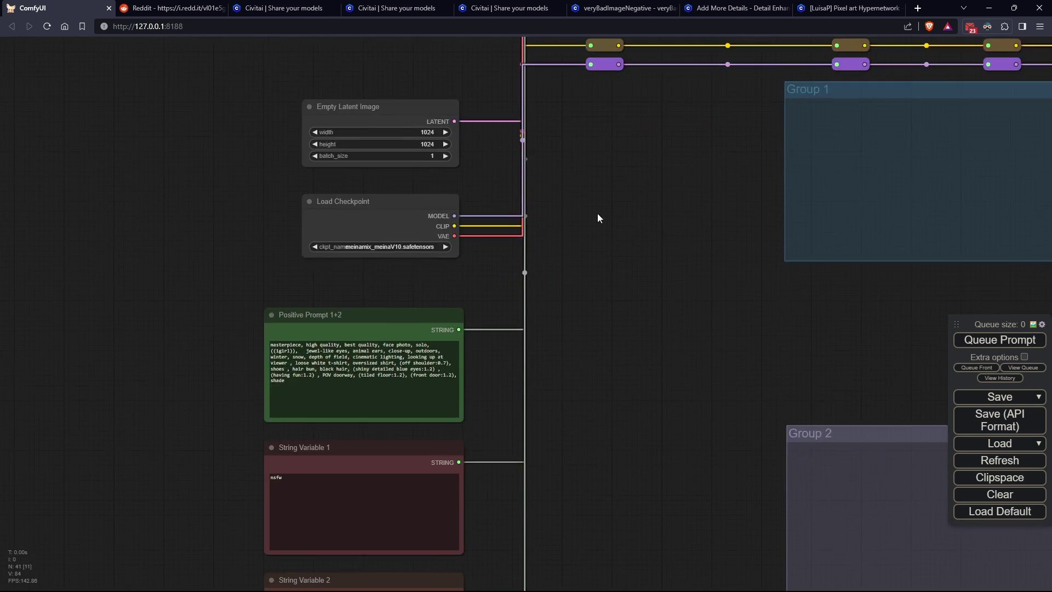
pyautogui.scroll(-4, 537, 252)
pyautogui.moveTo(537, 252); pyautogui.dragTo(372, 295)
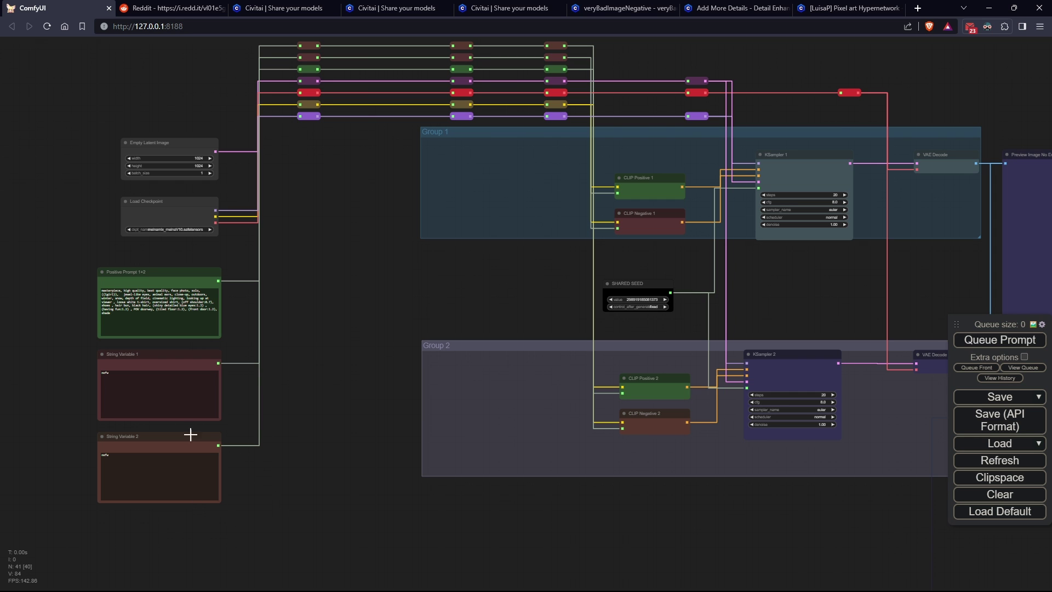
pyautogui.scroll(4, 285, 387)
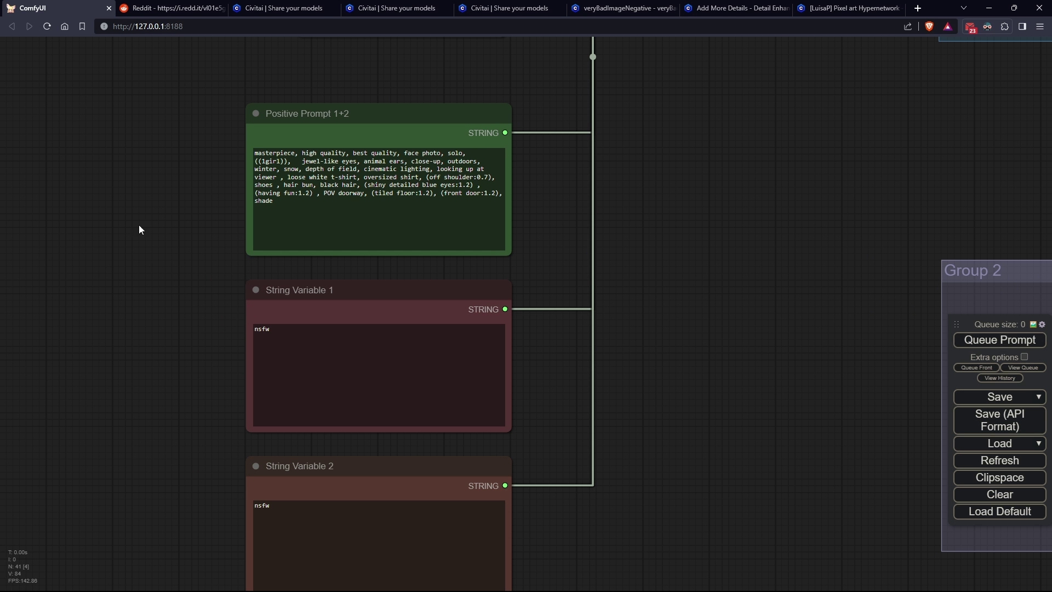
# Type '(embedding:' at the start of String Variable 1's negative text.
pyautogui.click(256, 329)
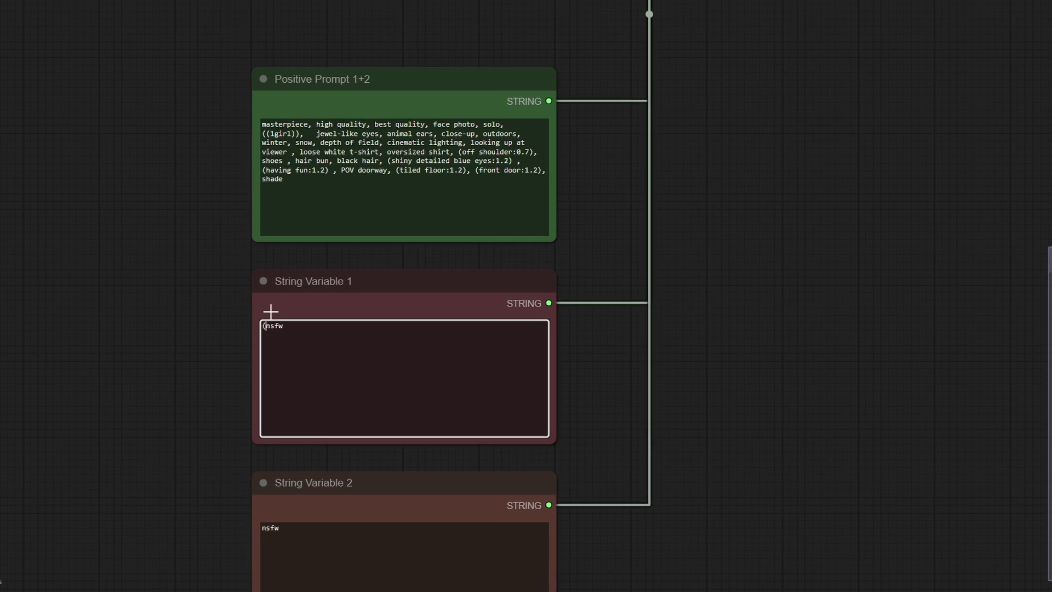
pyautogui.write('(embedding')
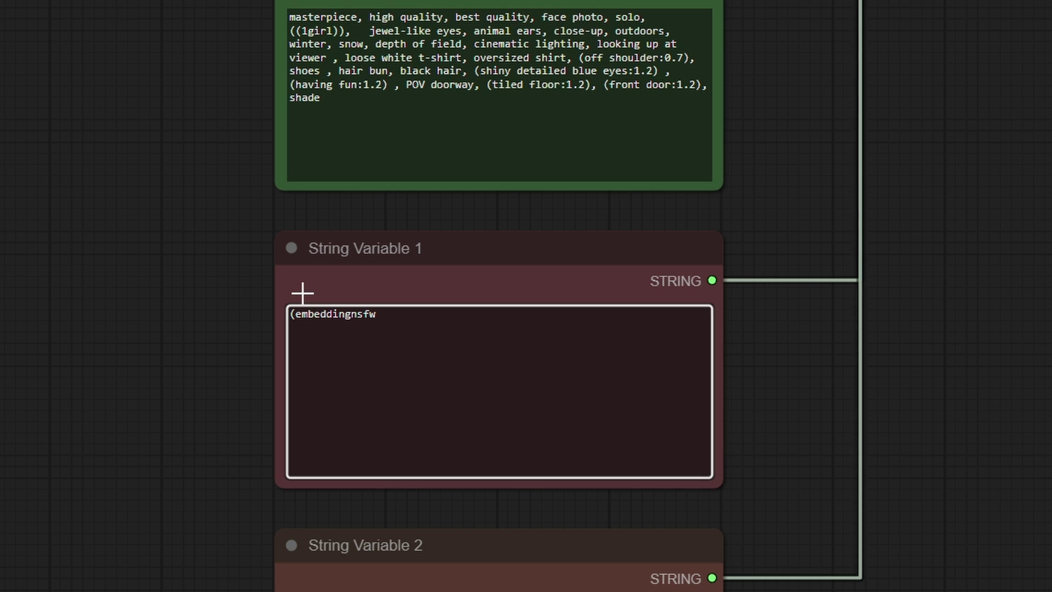
pyautogui.write(':')
pyautogui.click(302, 294)
# Copy the verybadimagenegative_v1.3 file name from the embeddings folder.
pyautogui.hotkey('alt', 'Tab')
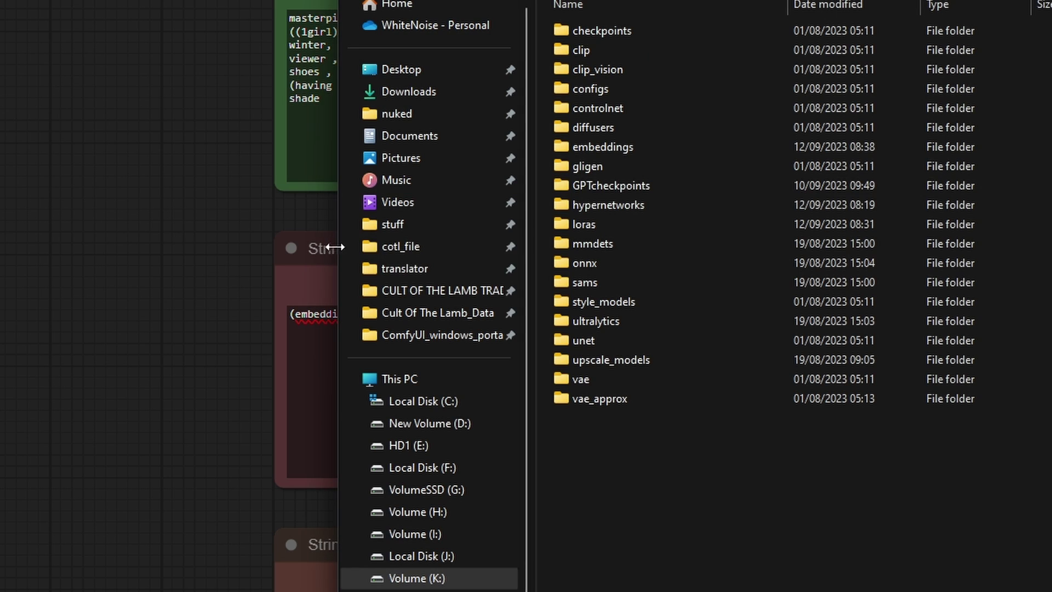
pyautogui.doubleClick(607, 146)
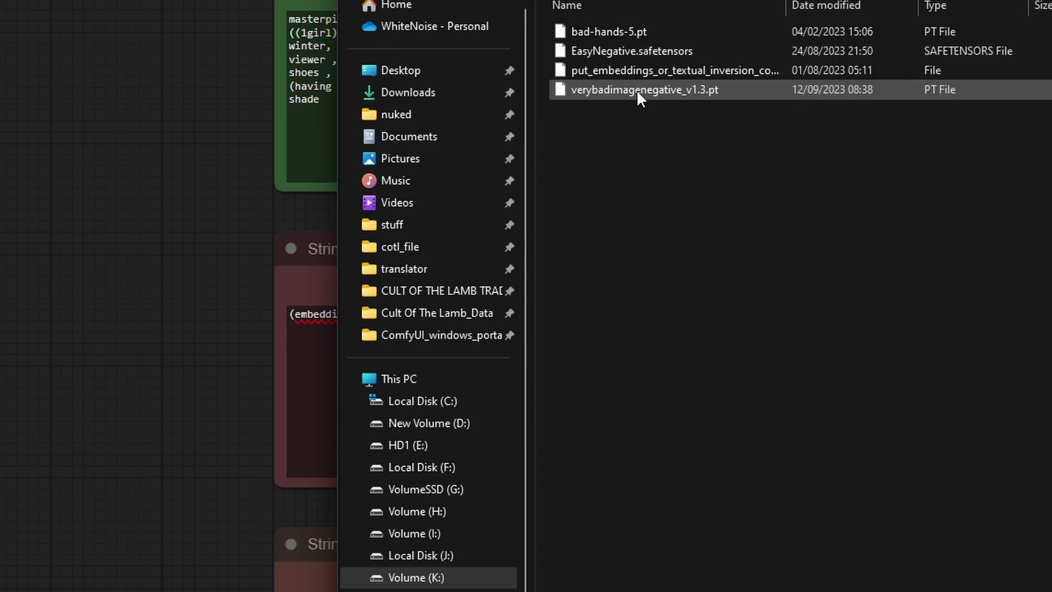
pyautogui.click(642, 88)
pyautogui.click(651, 89)
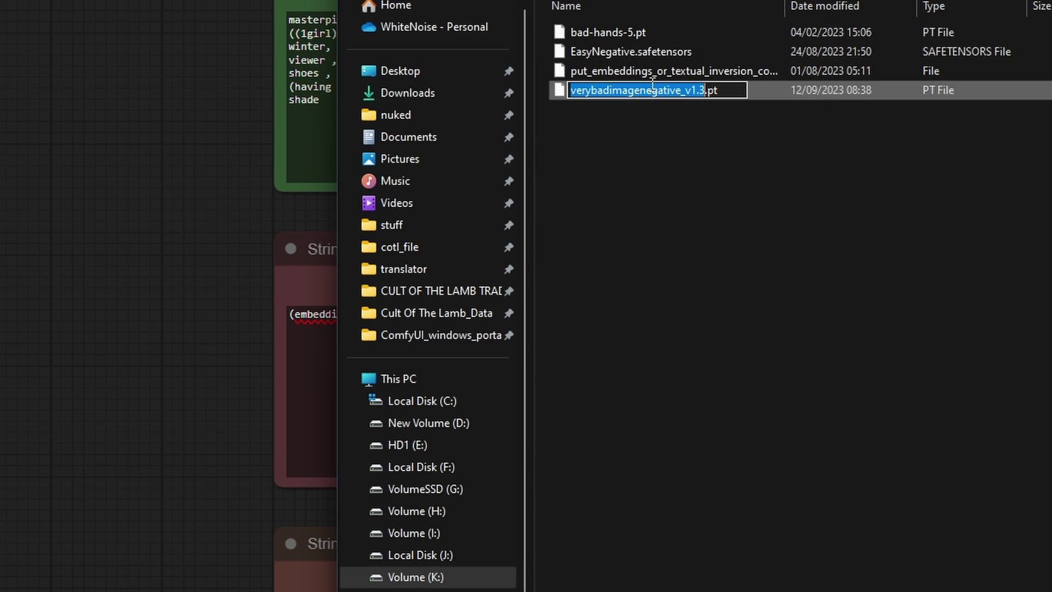
pyautogui.hotkey('ctrl', 'c')
# Paste the name after 'embedding:' and close it with ':1),' for weight 1.
pyautogui.click(321, 317)
pyautogui.click(354, 315)
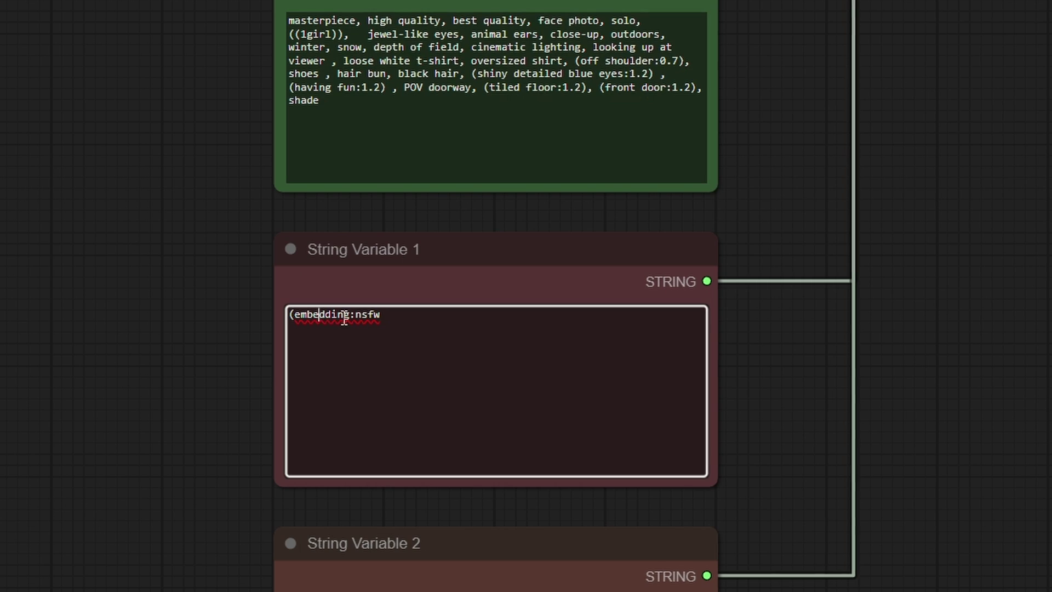
pyautogui.hotkey('ctrl', 'v')
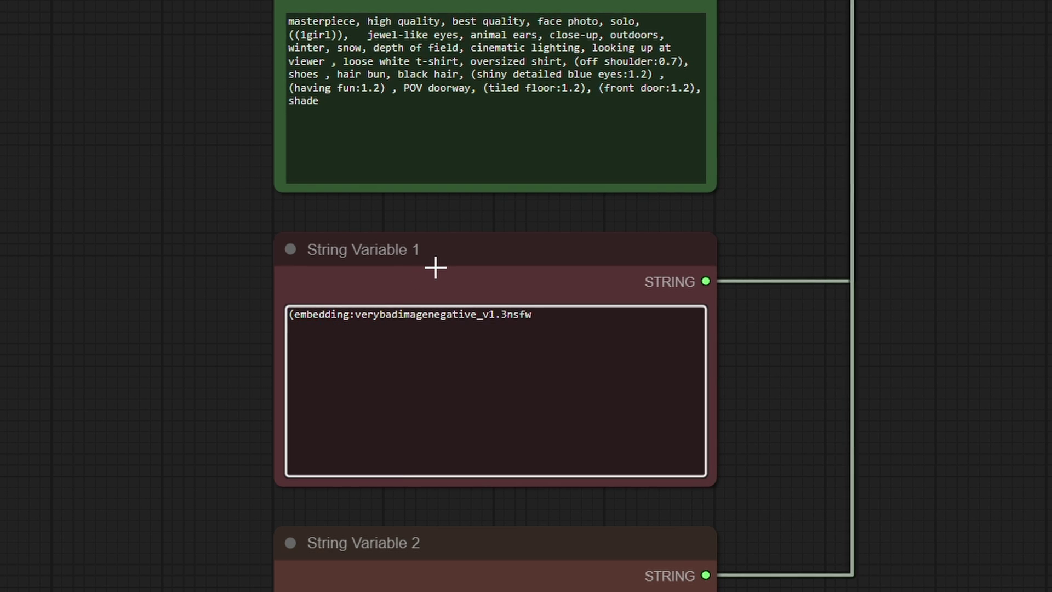
pyautogui.write(':1)')
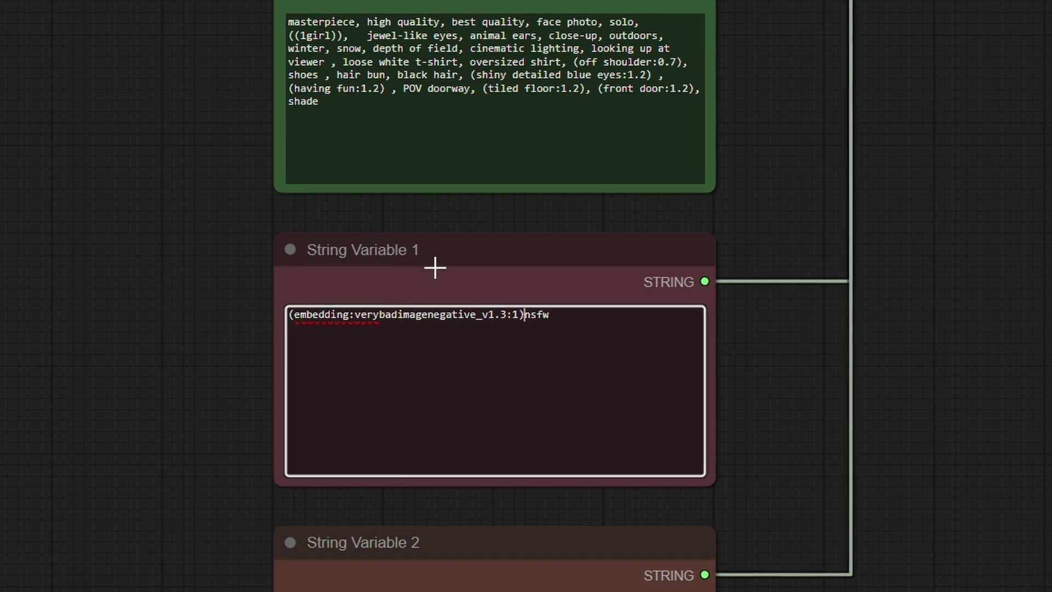
pyautogui.write(',')
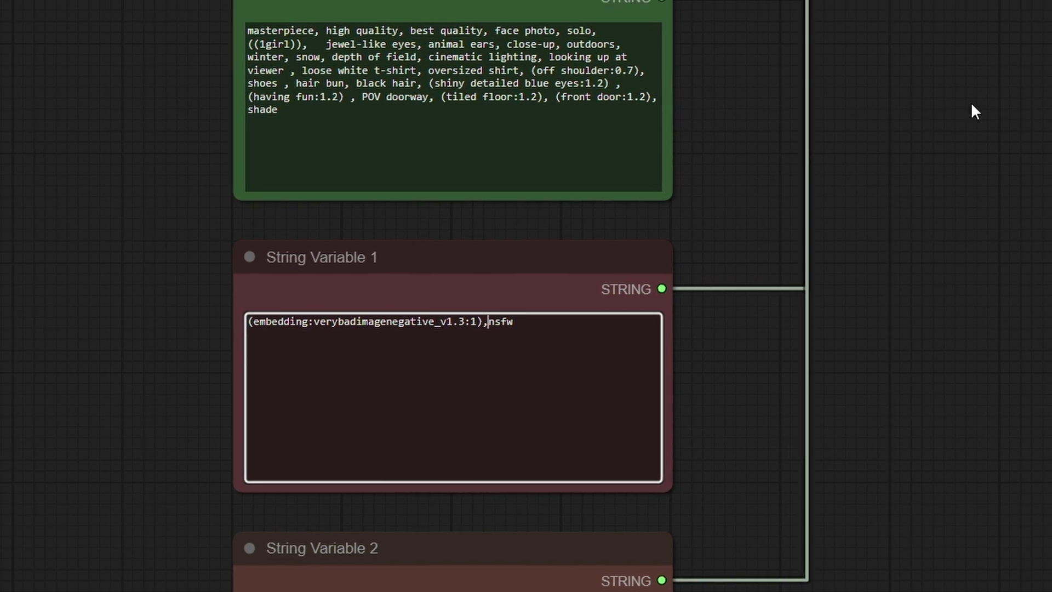
# Queue both branches and compare the embedding preview against 'Preview Image No Embedding'.
pyautogui.moveTo(688, 205); pyautogui.dragTo(480, 366)
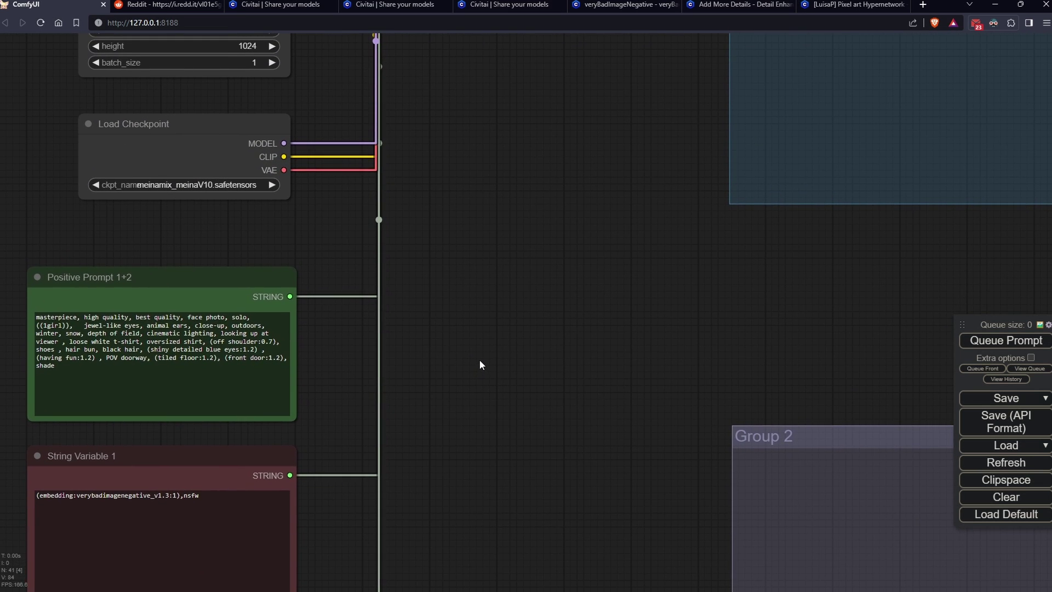
pyautogui.moveTo(542, 297); pyautogui.dragTo(510, 359)
pyautogui.click(981, 345)
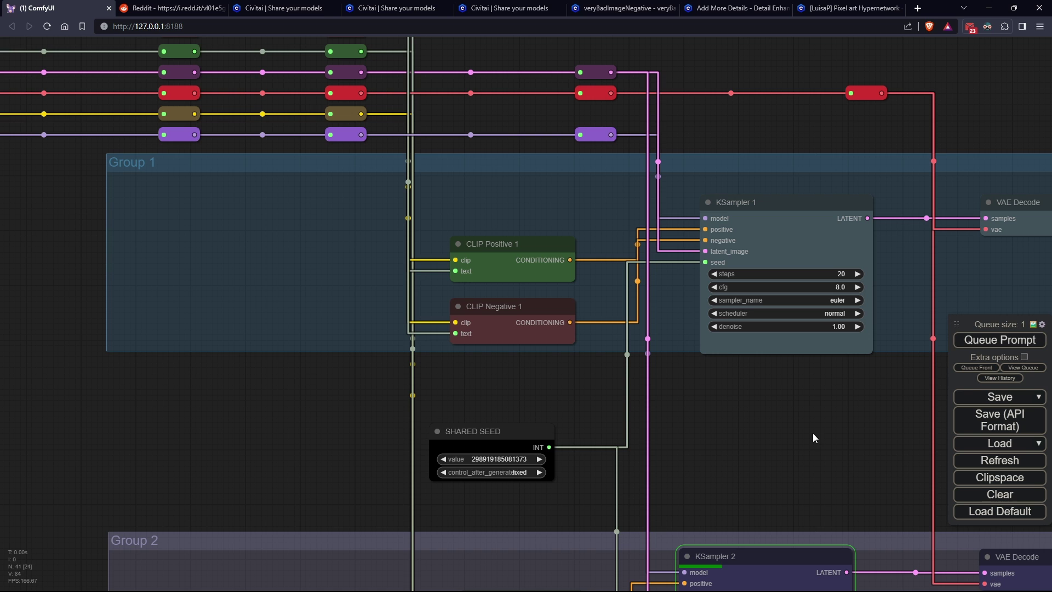
pyautogui.moveTo(803, 436); pyautogui.dragTo(84, 423)
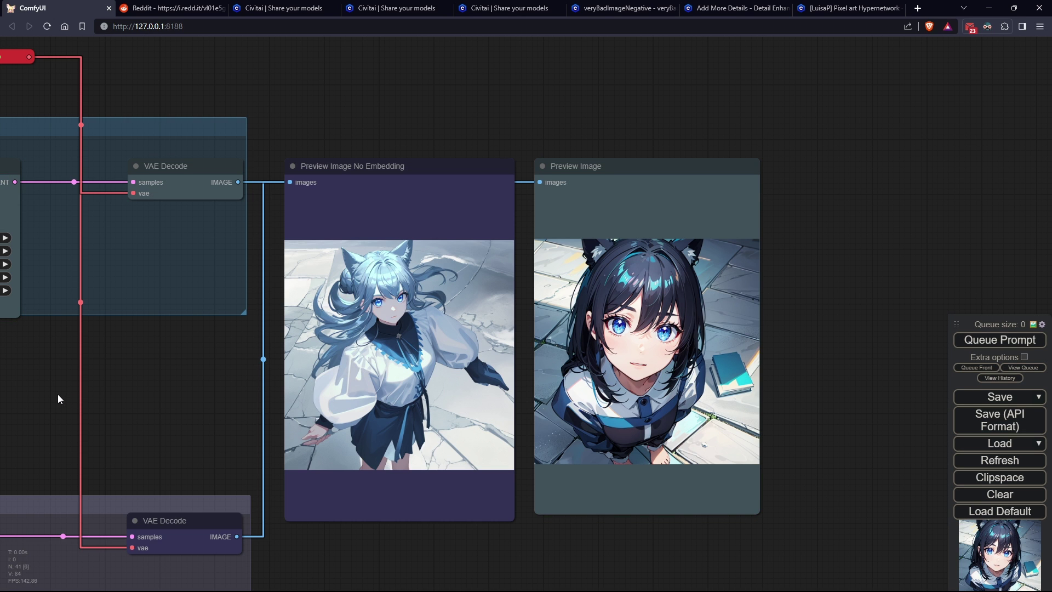
pyautogui.scroll(3, 415, 385)
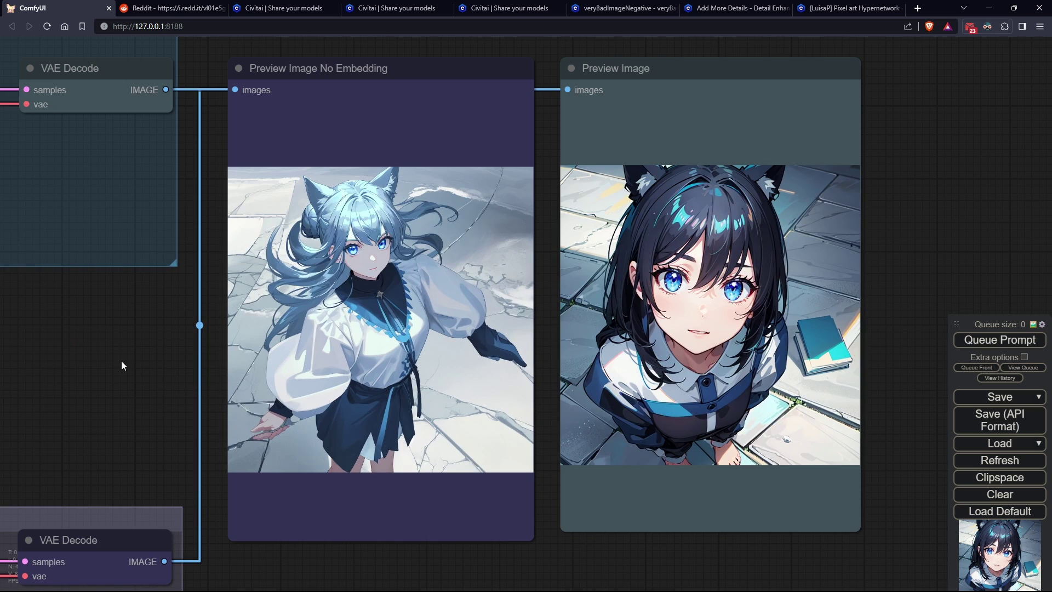
pyautogui.scroll(-5, 110, 366)
pyautogui.moveTo(241, 369); pyautogui.dragTo(597, 201)
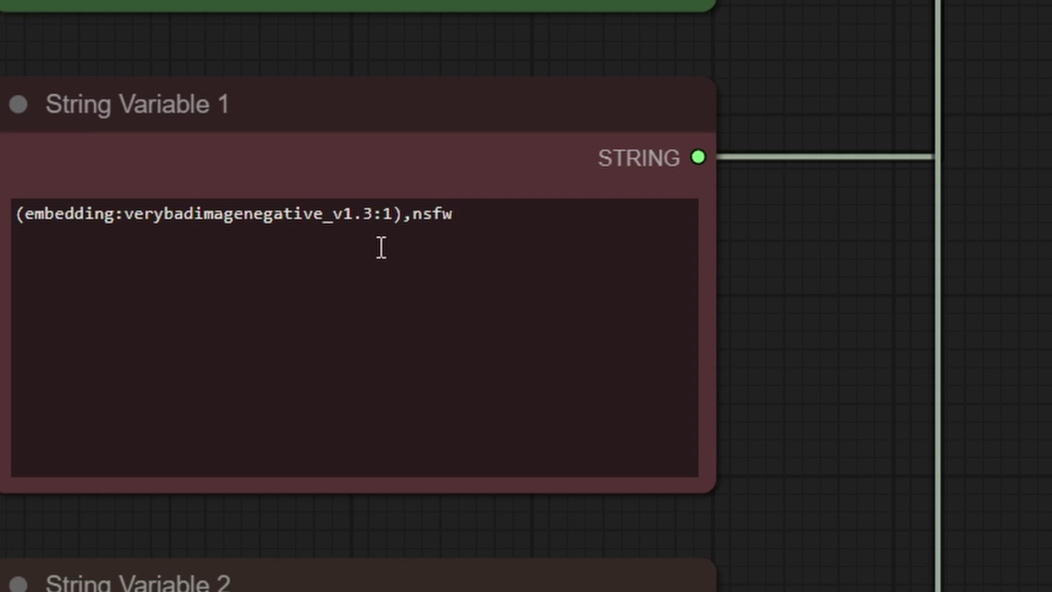
pyautogui.moveTo(412, 214); pyautogui.dragTo(10, 211)
pyautogui.hotkey('ctrl', 'c')
pyautogui.press('Right')
pyautogui.press('Return')
pyautogui.hotkey('ctrl', 'v')
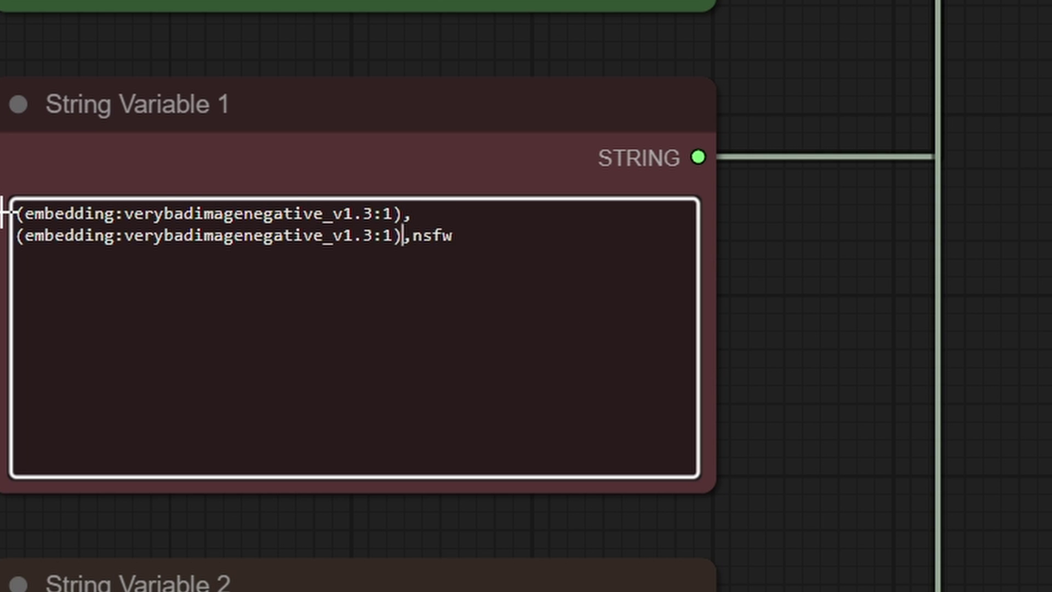
pyautogui.moveTo(372, 236); pyautogui.dragTo(124, 236)
pyautogui.hotkey('alt', 'Tab')
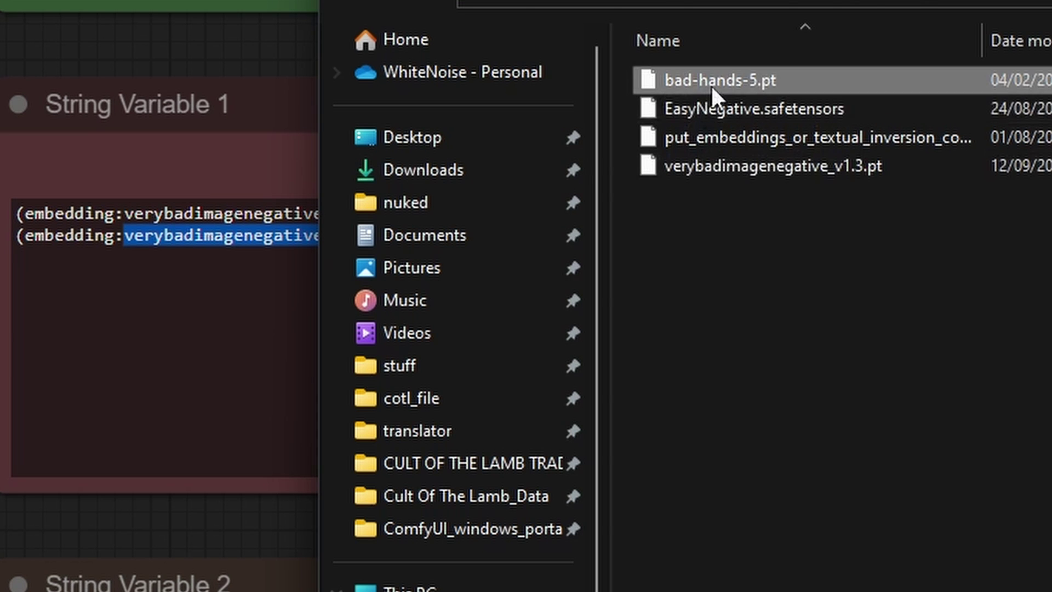
pyautogui.click(735, 82)
pyautogui.hotkey('ctrl', 'c')
pyautogui.rightClick(249, 237)
pyautogui.click(332, 362)
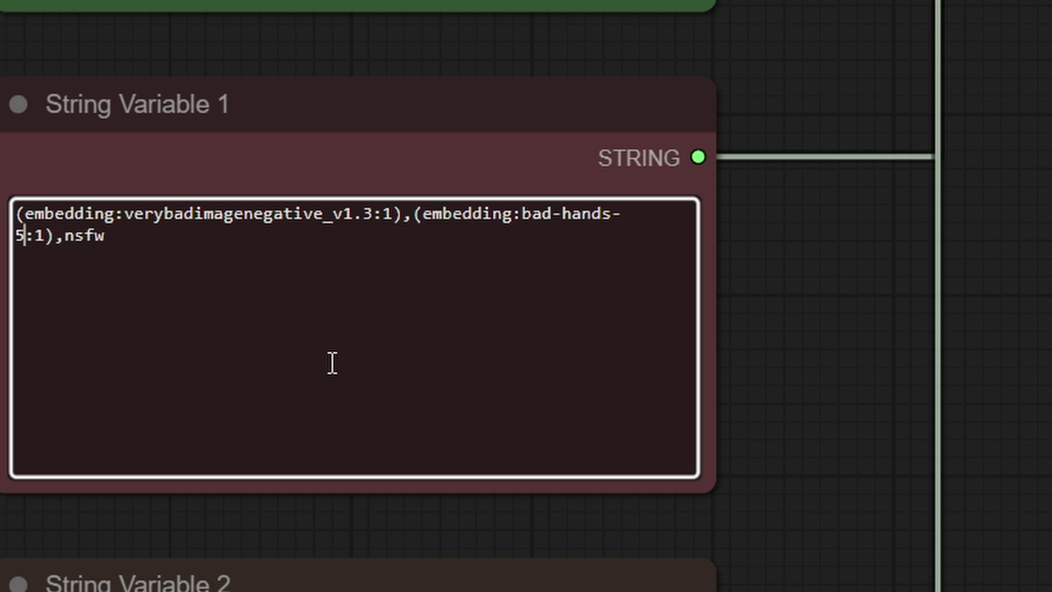
pyautogui.click(539, 310)
pyautogui.moveTo(404, 213); pyautogui.dragTo(63, 237)
pyautogui.press('BackSpace')
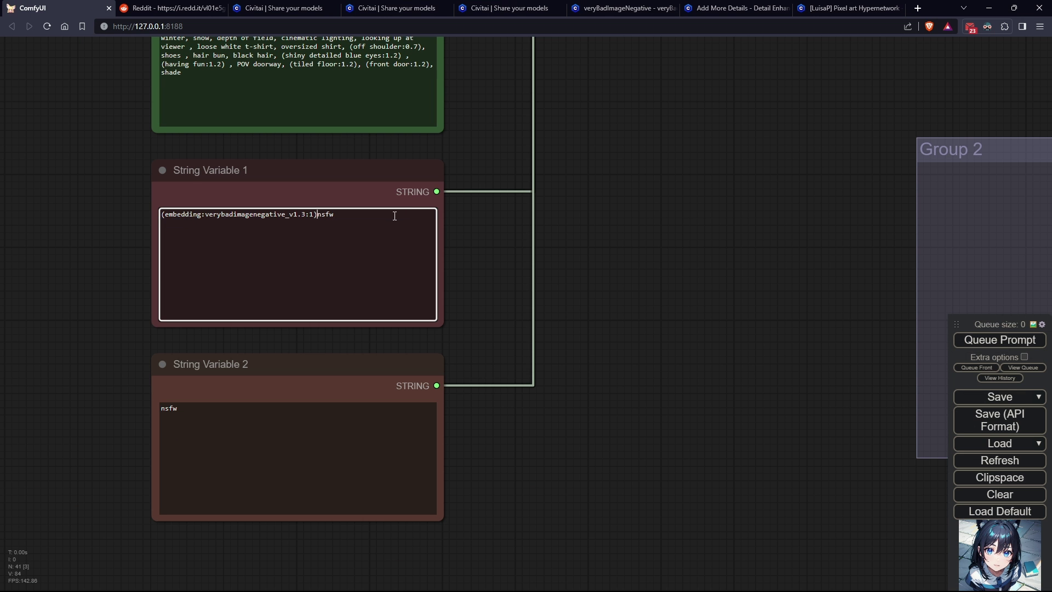
pyautogui.write(',')
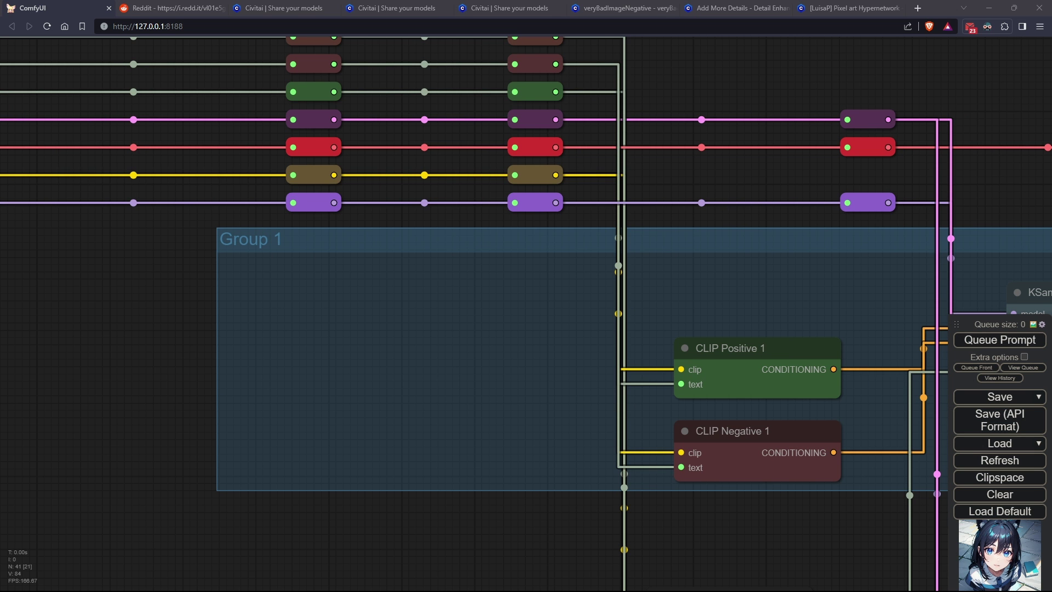
# Add a LoraLoader node via a 'lora' search and place it in Group 1 with add_detail.safetensors.
pyautogui.moveTo(129, 338); pyautogui.dragTo(45, 366)
pyautogui.scroll(-5, 61, 366)
pyautogui.moveTo(75, 454); pyautogui.dragTo(143, 471)
pyautogui.scroll(3, 142, 471)
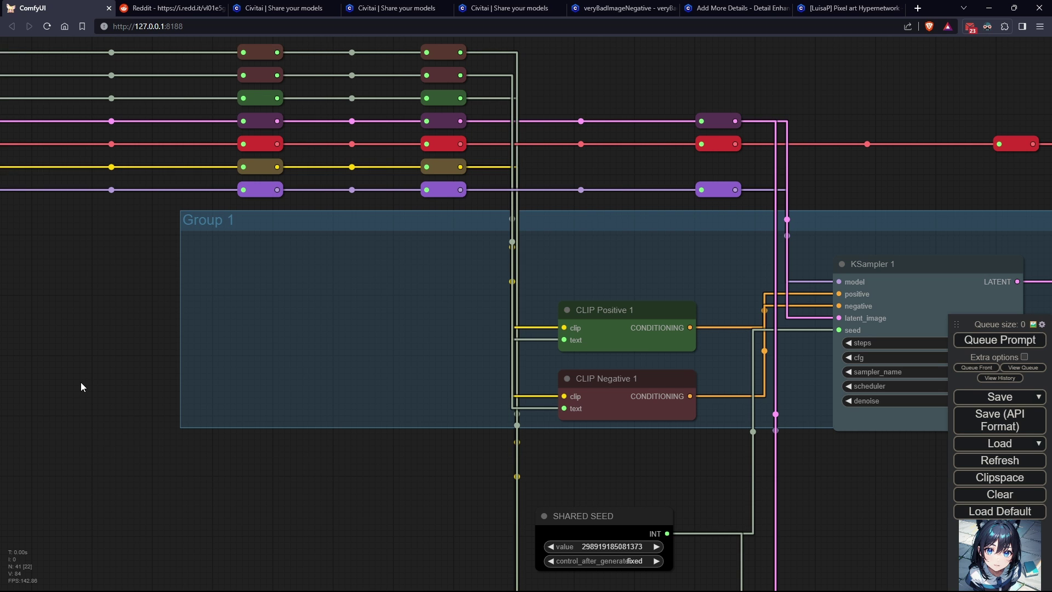
pyautogui.doubleClick(128, 386)
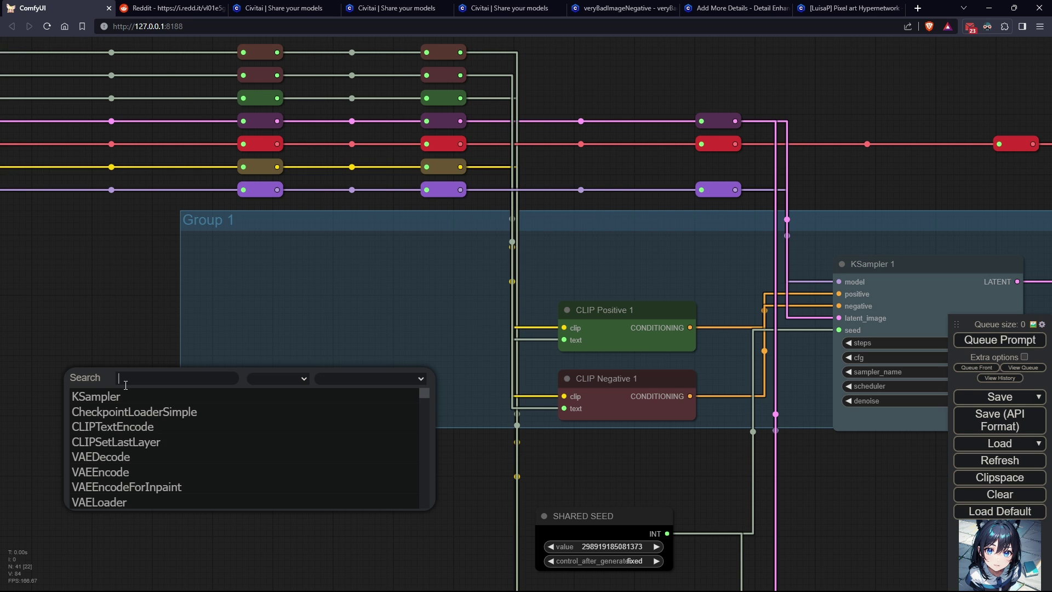
pyautogui.write('lora')
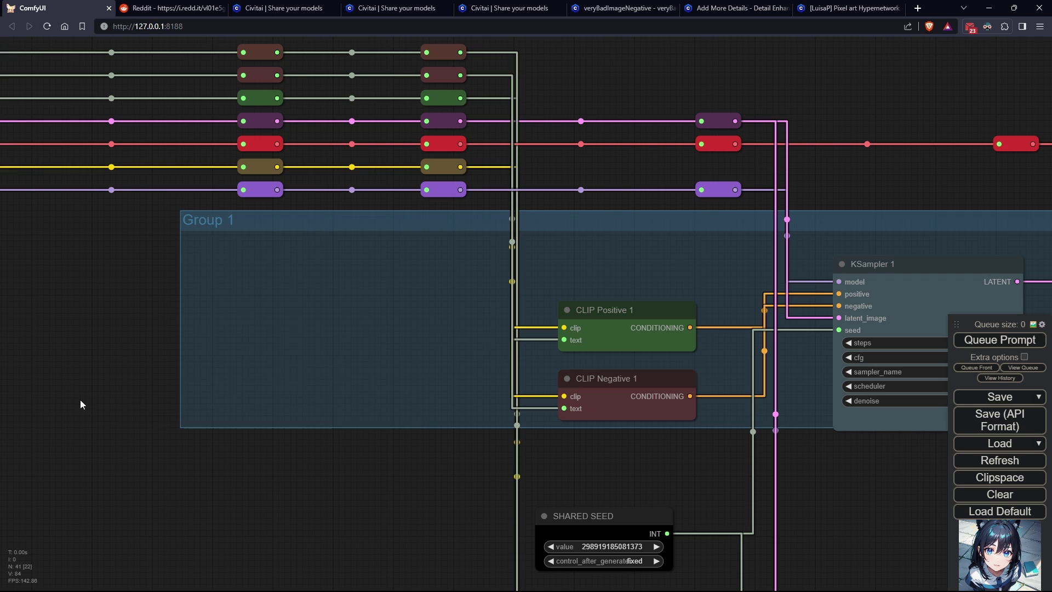
pyautogui.doubleClick(104, 377)
pyautogui.write('lora')
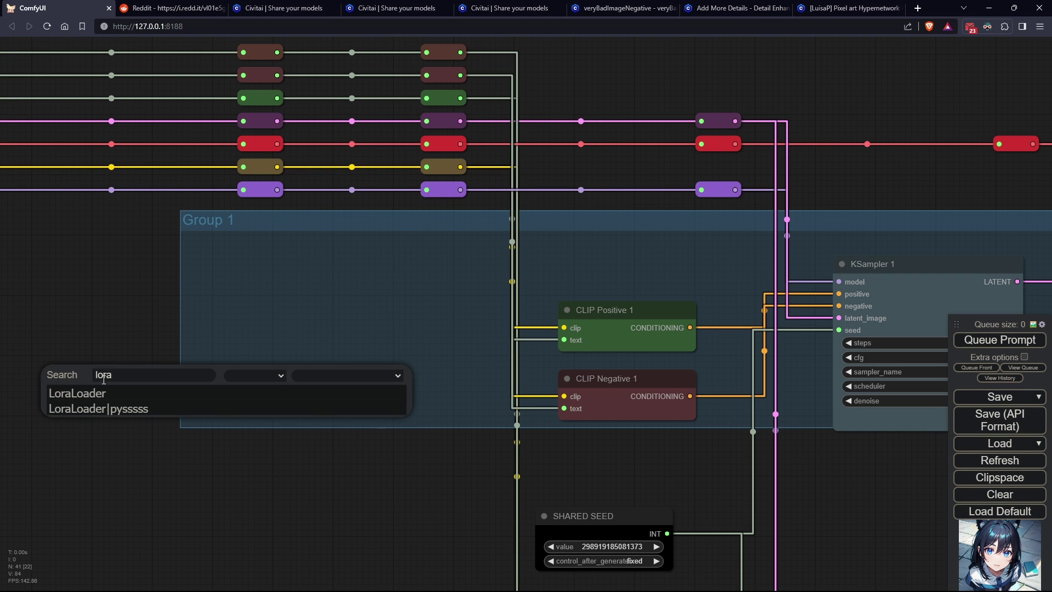
pyautogui.click(83, 393)
pyautogui.moveTo(162, 377); pyautogui.dragTo(339, 268)
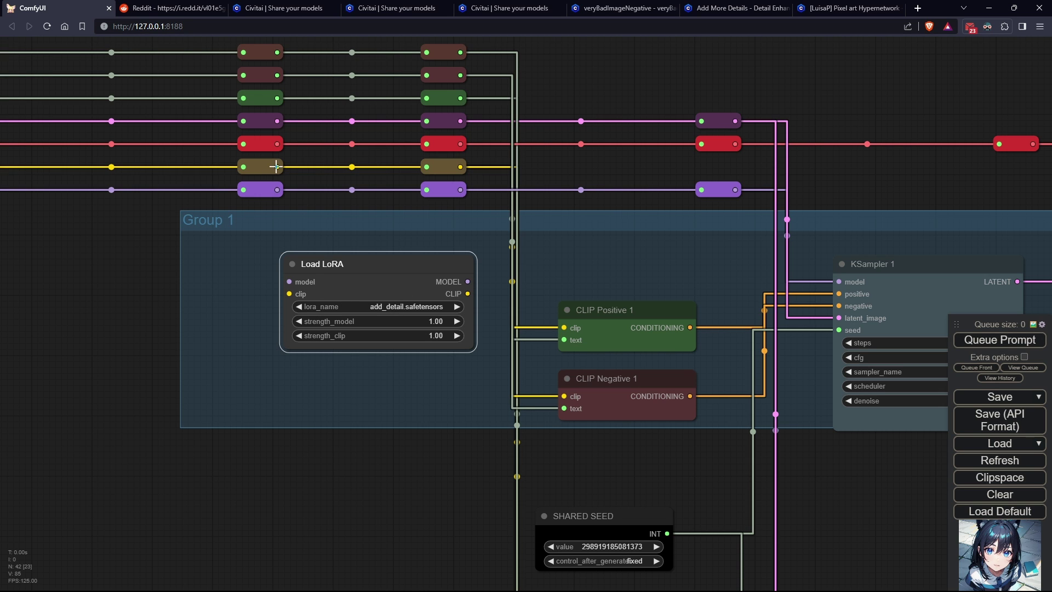
# Feed checkpoint model and clip into Load LoRA; connect its MODEL to KSampler 1, CLIP to CLIP Positive 1.
pyautogui.moveTo(277, 167); pyautogui.dragTo(289, 293)
pyautogui.moveTo(277, 190); pyautogui.dragTo(289, 283)
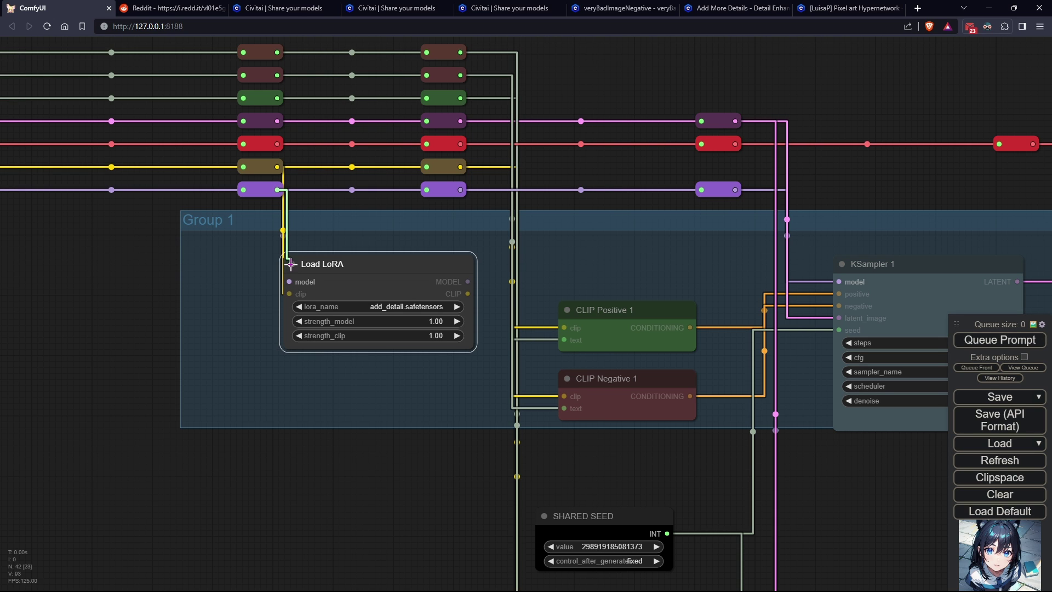
pyautogui.moveTo(363, 258); pyautogui.dragTo(387, 259)
pyautogui.moveTo(400, 392); pyautogui.dragTo(163, 416)
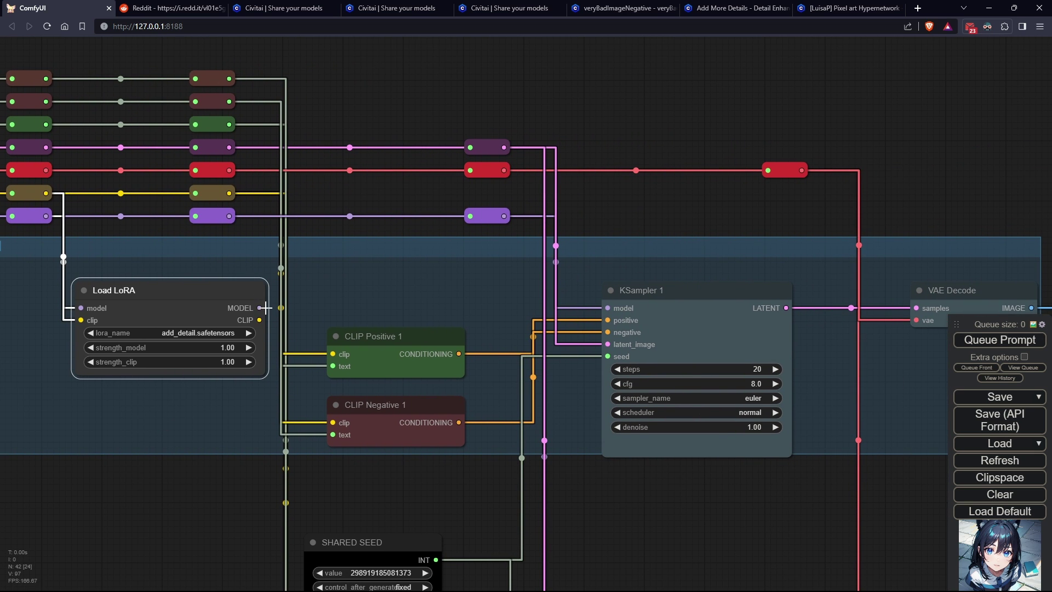
pyautogui.moveTo(259, 308); pyautogui.dragTo(625, 311)
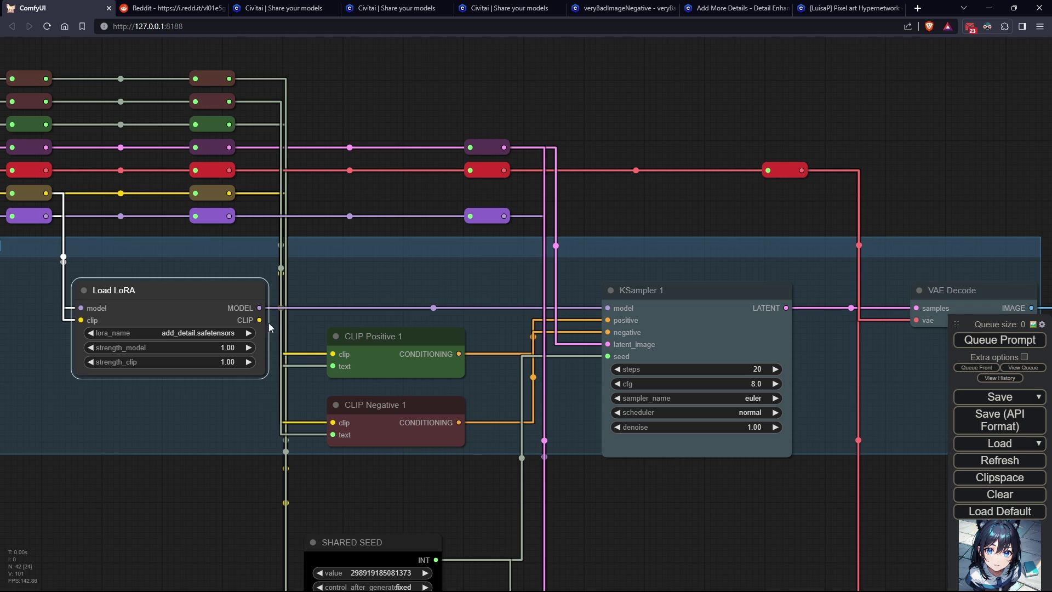
pyautogui.moveTo(260, 320); pyautogui.dragTo(331, 353)
pyautogui.moveTo(197, 423); pyautogui.dragTo(350, 367)
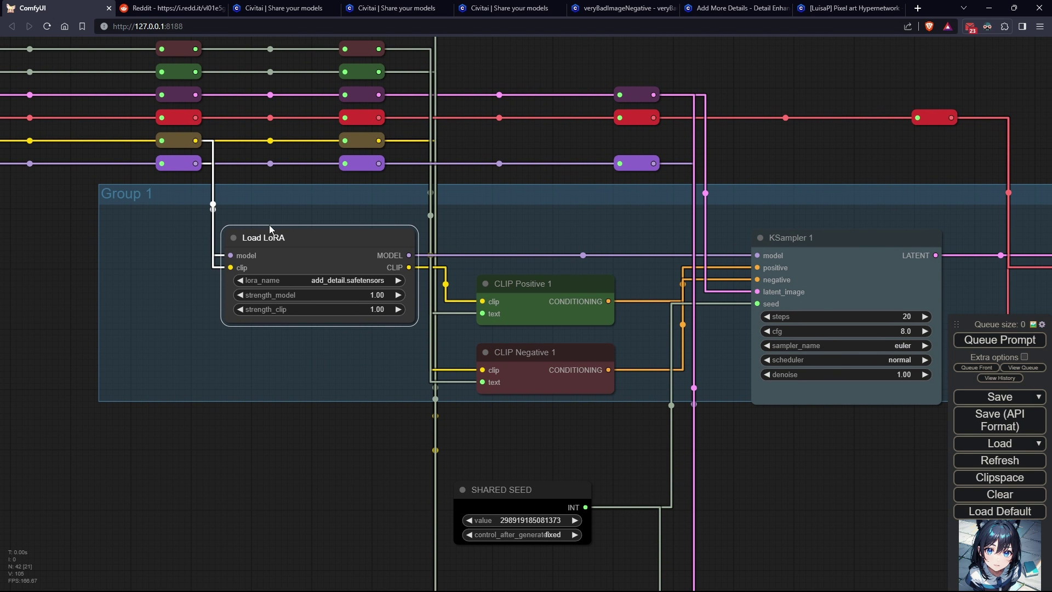
pyautogui.moveTo(269, 235)
pyautogui.mouseDown()
pyautogui.moveTo(256, 236)
pyautogui.moveTo(270, 235)
pyautogui.mouseUp()
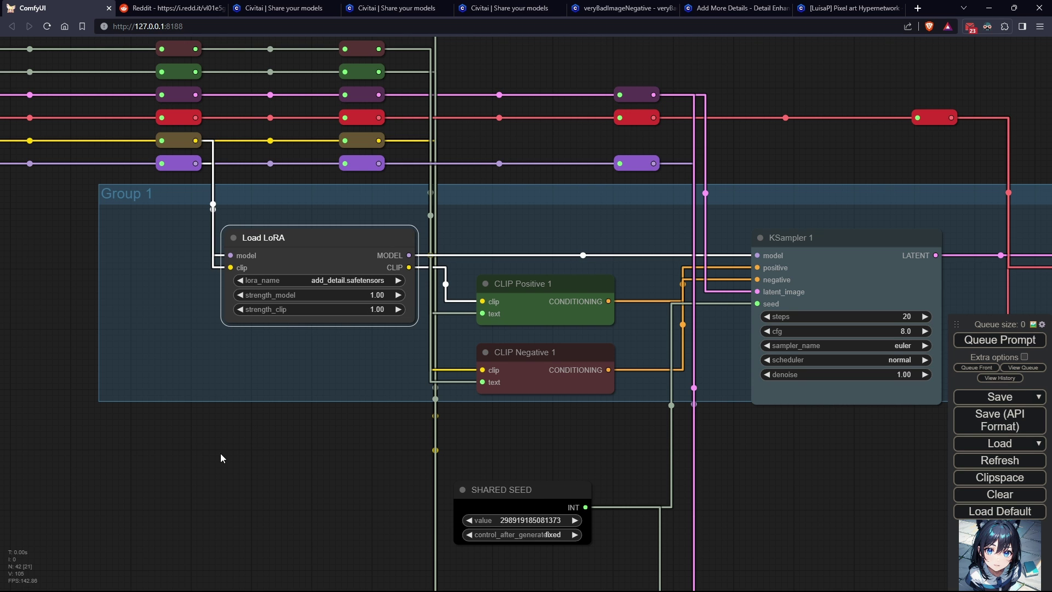
pyautogui.moveTo(220, 454); pyautogui.dragTo(299, 374)
pyautogui.click(452, 219)
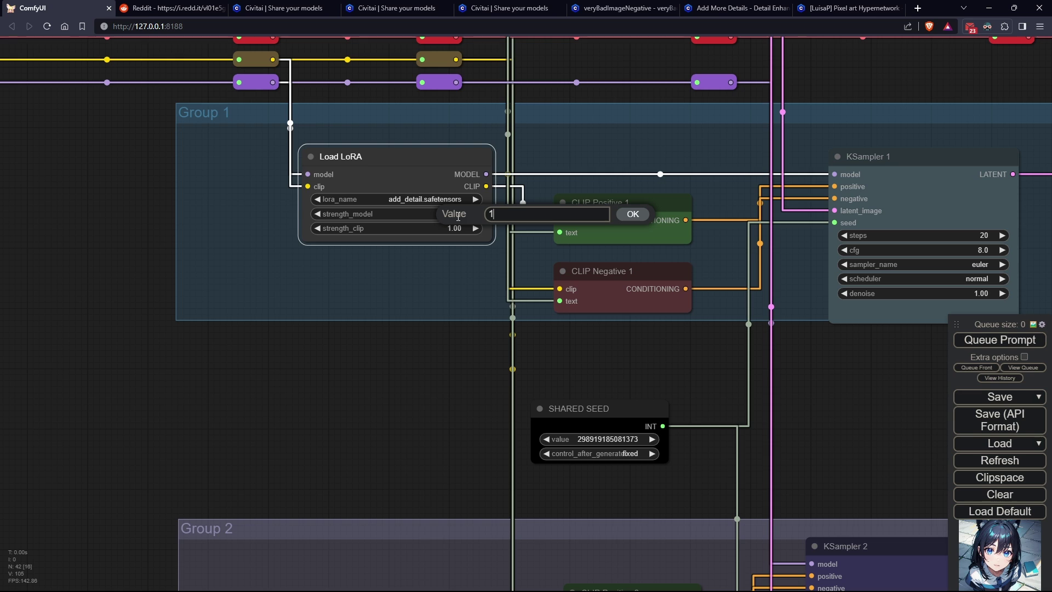
pyautogui.click(632, 215)
pyautogui.click(318, 214)
pyautogui.click(318, 213)
pyautogui.click(318, 228)
pyautogui.click(321, 228)
pyautogui.click(475, 214)
pyautogui.click(475, 214)
pyautogui.click(474, 228)
pyautogui.click(474, 228)
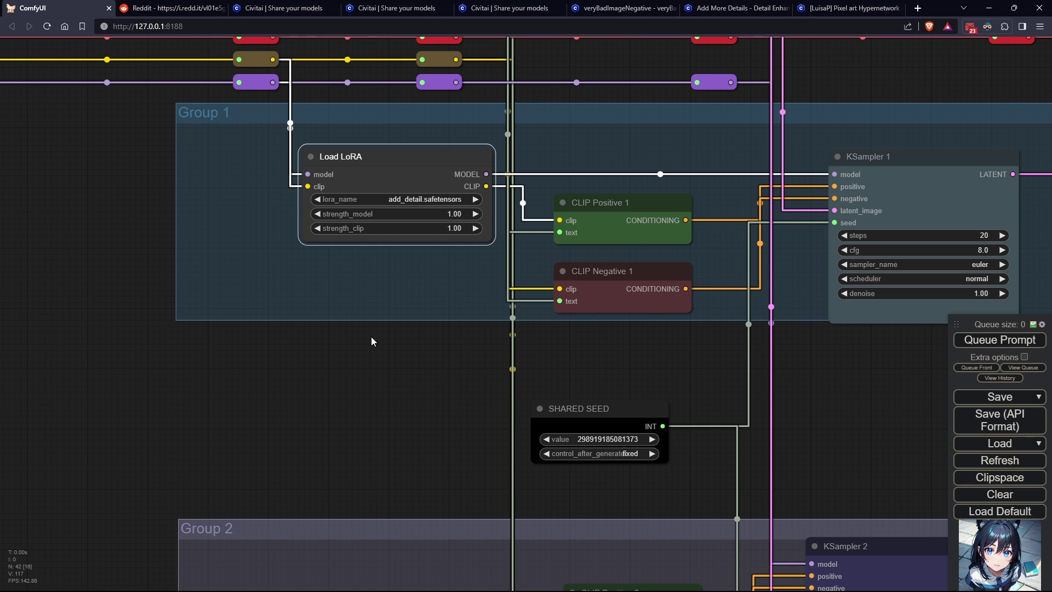
pyautogui.moveTo(292, 410); pyautogui.dragTo(289, 443)
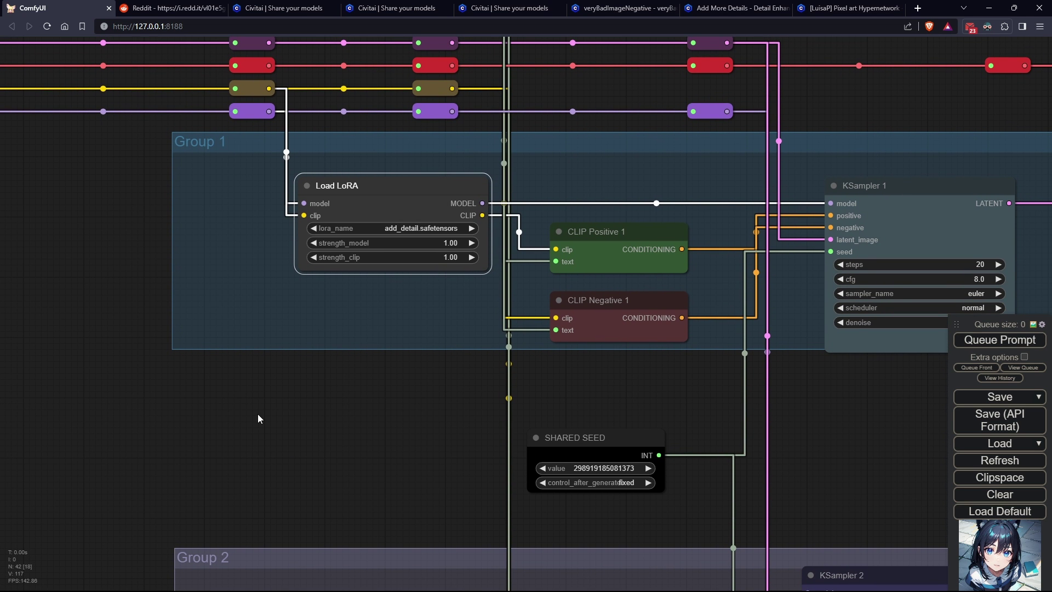
pyautogui.moveTo(251, 420); pyautogui.dragTo(747, 319)
# Set String Variable 2 to '(embedding:verybadimagenegative_v1.3:1),nsfw' and queue a new generation.
pyautogui.moveTo(451, 479); pyautogui.dragTo(548, 211)
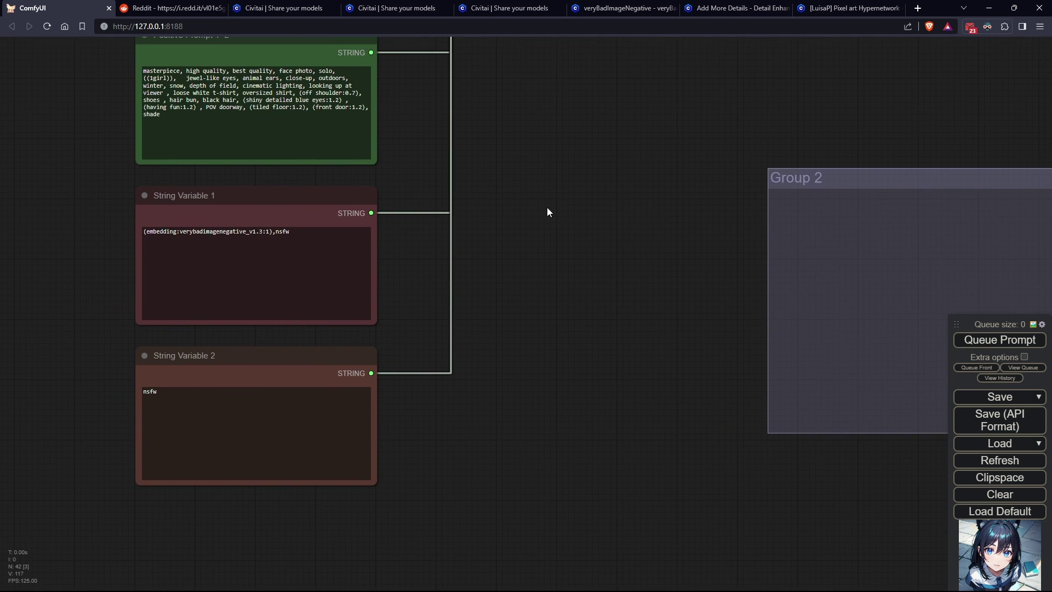
pyautogui.doubleClick(312, 231)
pyautogui.tripleClick(312, 231)
pyautogui.hotkey('ctrl', 'c')
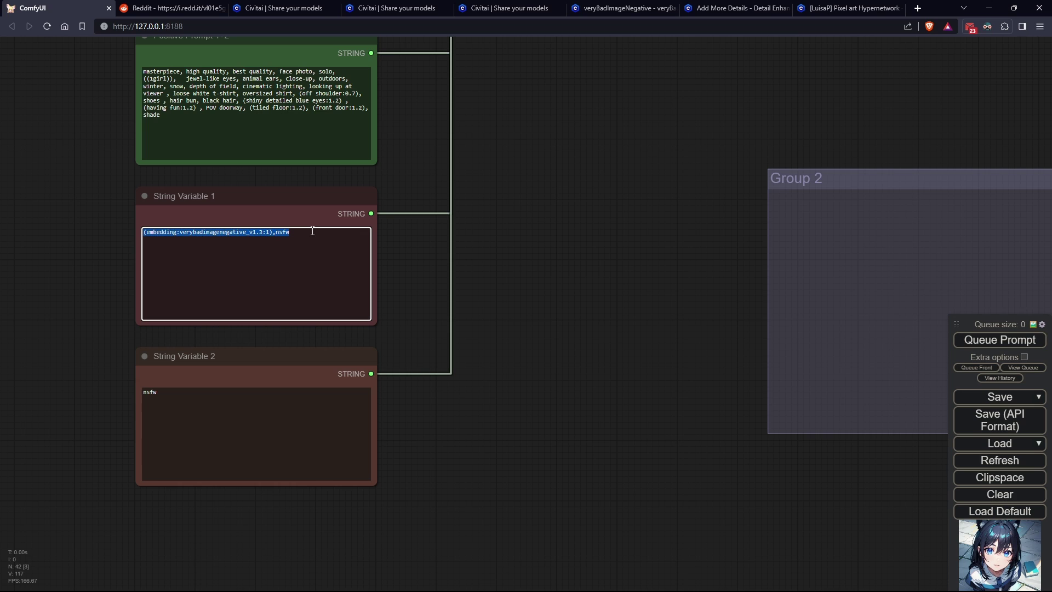
pyautogui.doubleClick(258, 403)
pyautogui.hotkey('ctrl', 'v')
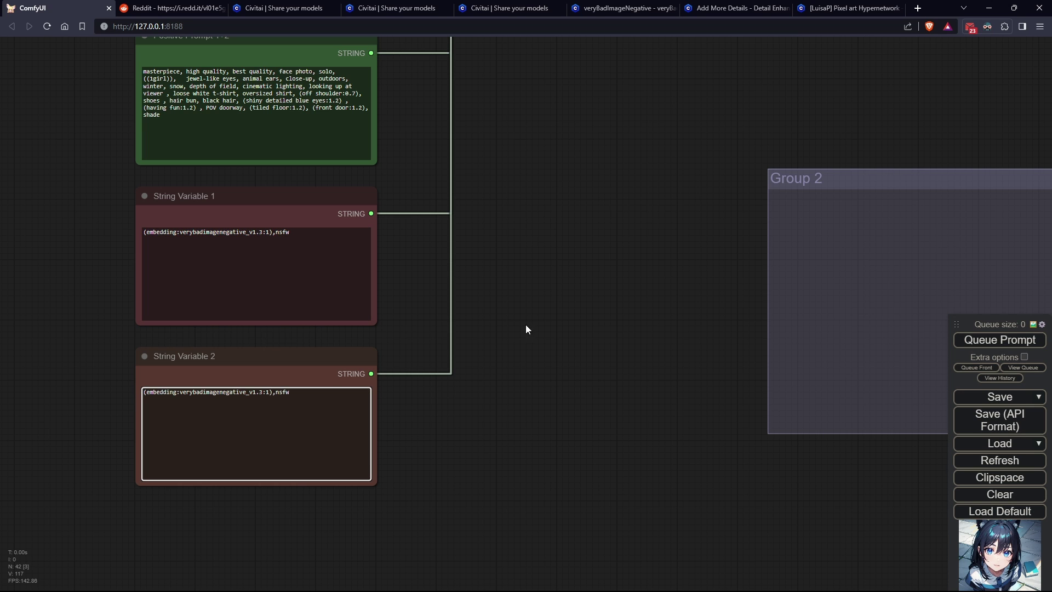
pyautogui.click(536, 322)
pyautogui.moveTo(606, 153); pyautogui.dragTo(246, 400)
pyautogui.click(967, 341)
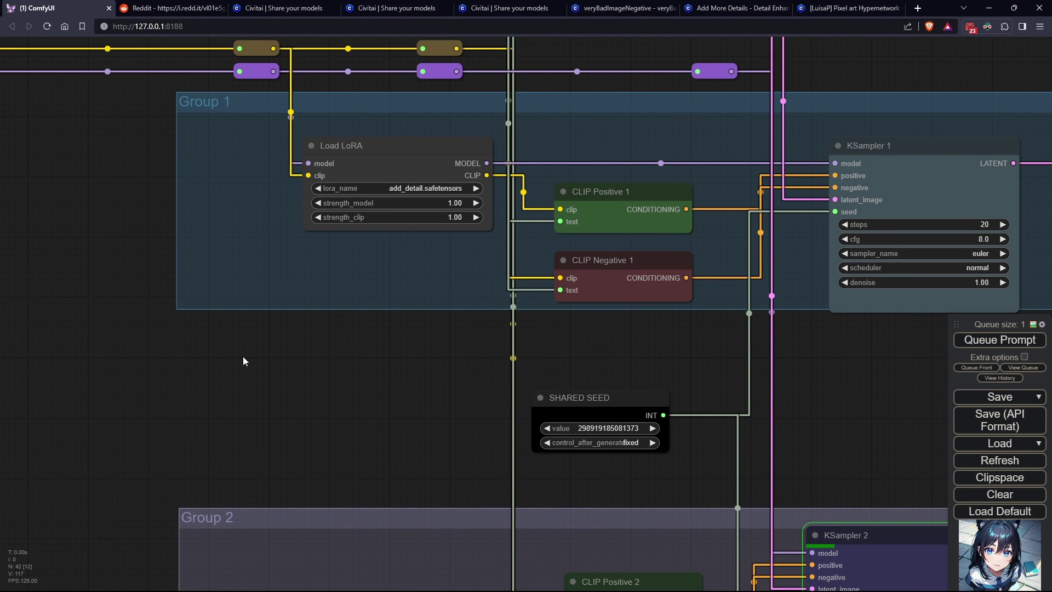
# Compare the new LoRA-and-embedding preview with 'Preview Image No Embedding', then return to the samplers.
pyautogui.moveTo(277, 357); pyautogui.dragTo(235, 376)
pyautogui.moveTo(867, 328); pyautogui.dragTo(3, 216)
pyautogui.moveTo(557, 510); pyautogui.dragTo(466, 573)
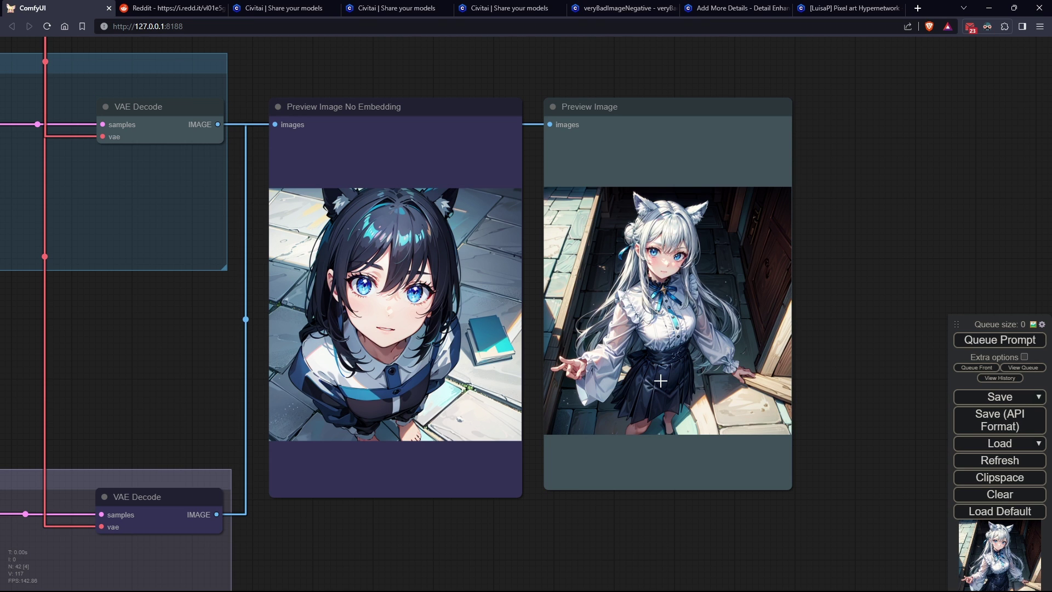
pyautogui.scroll(4, 660, 380)
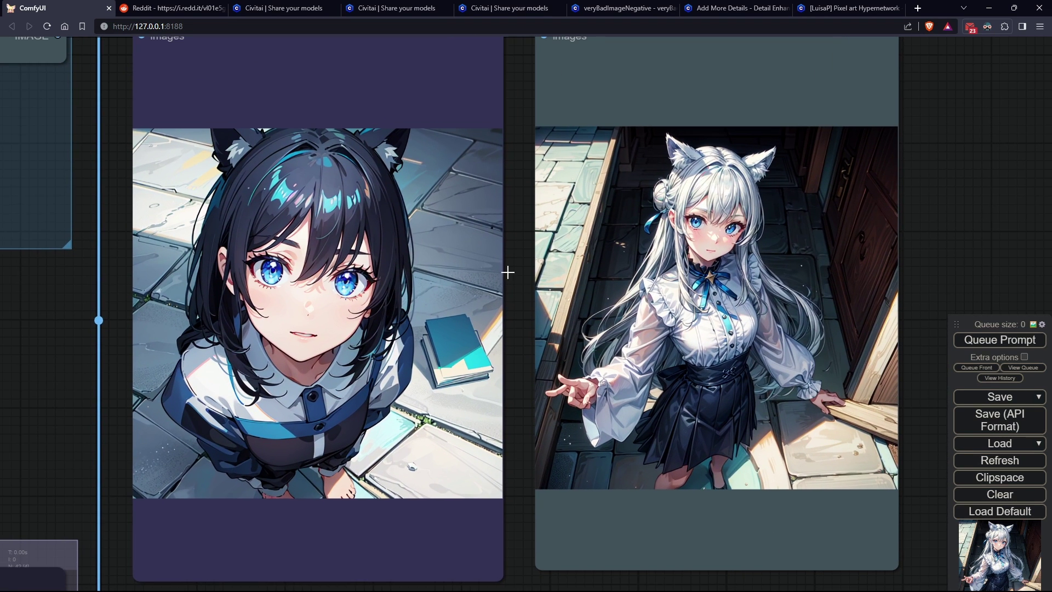
pyautogui.moveTo(71, 365); pyautogui.dragTo(613, 343)
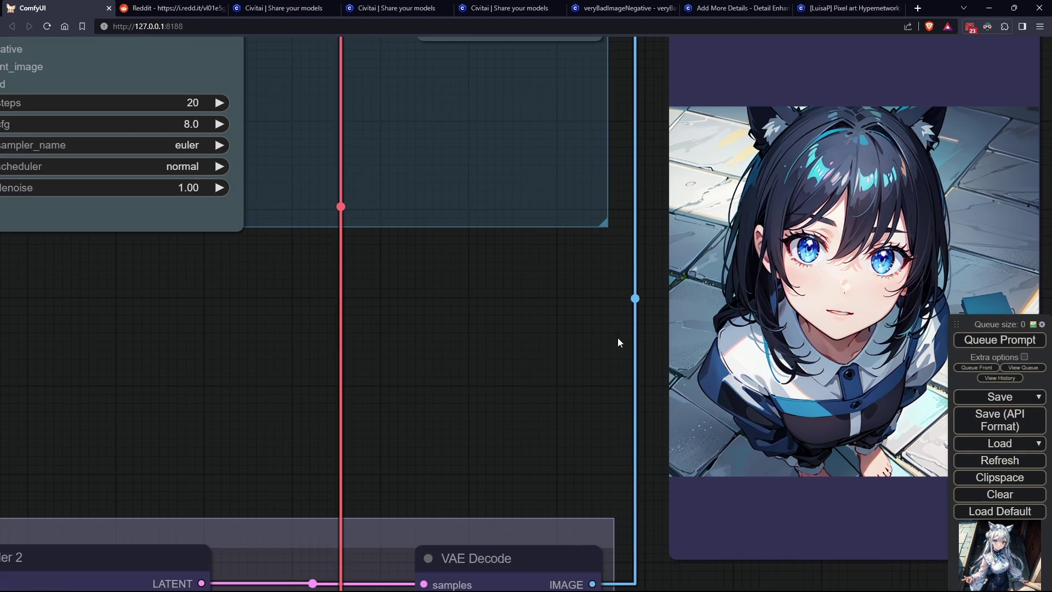
pyautogui.scroll(4, 284, 419)
# Set the Load LoRA's strength_model and strength_clip to 0.50 each.
pyautogui.moveTo(285, 419); pyautogui.dragTo(692, 423)
pyautogui.click(347, 188)
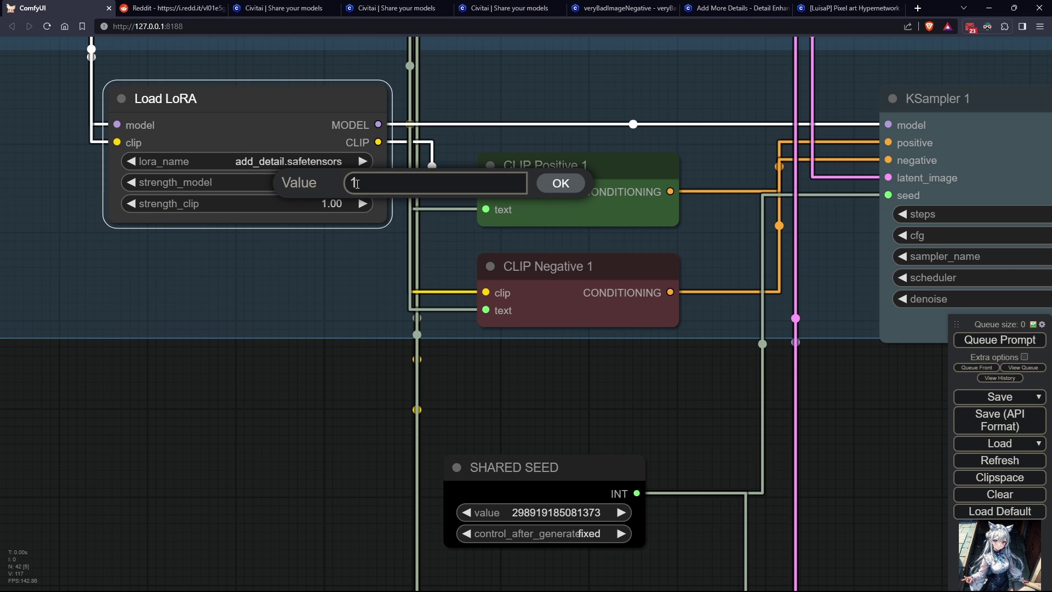
pyautogui.press('BackSpace')
pyautogui.write('0.5')
pyautogui.press('Return')
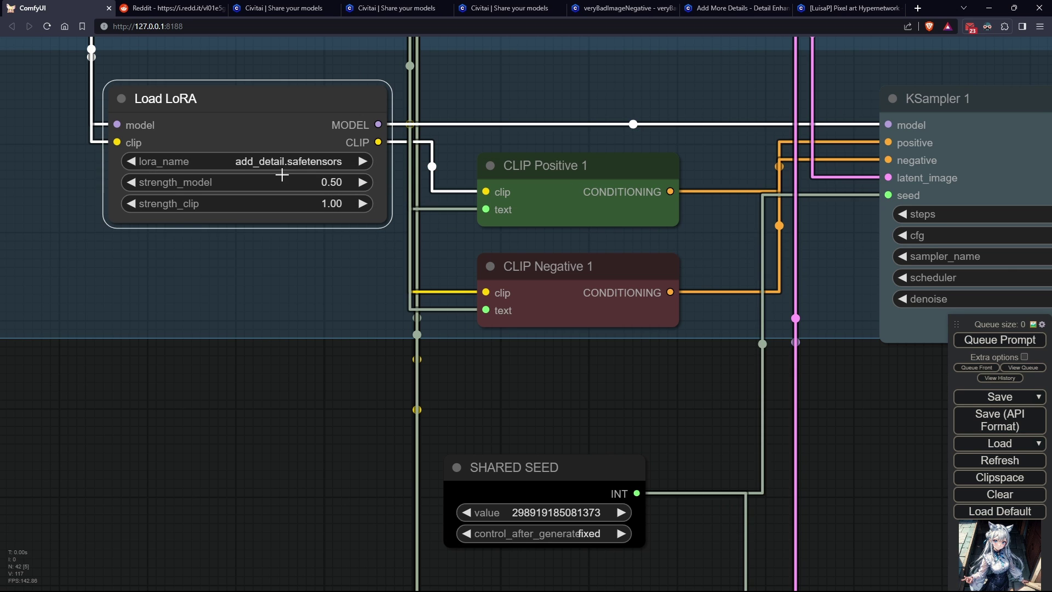
pyautogui.click(336, 203)
pyautogui.press('BackSpace')
pyautogui.write('0.5')
pyautogui.press('Return')
# Queue a generation at half LoRA strength and bring both preview images into view.
pyautogui.click(1000, 340)
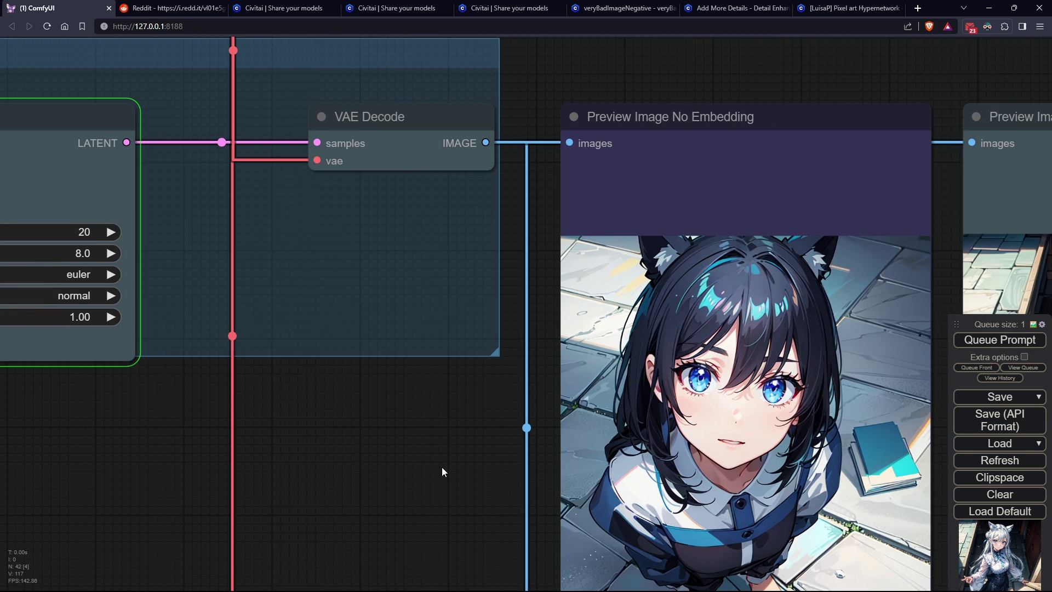
pyautogui.moveTo(583, 537); pyautogui.dragTo(140, 401)
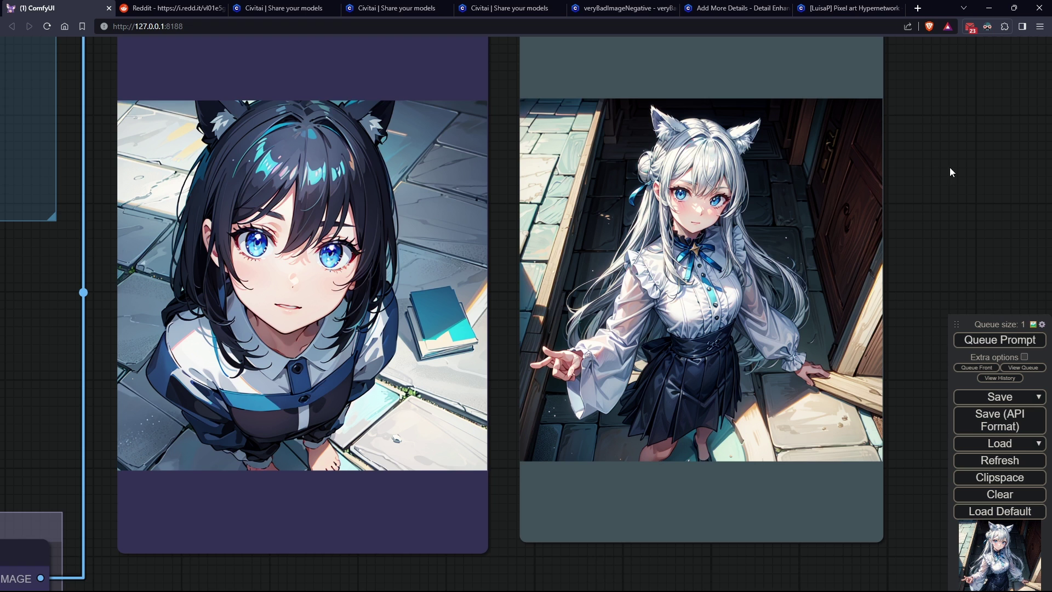
pyautogui.moveTo(952, 173); pyautogui.dragTo(952, 222)
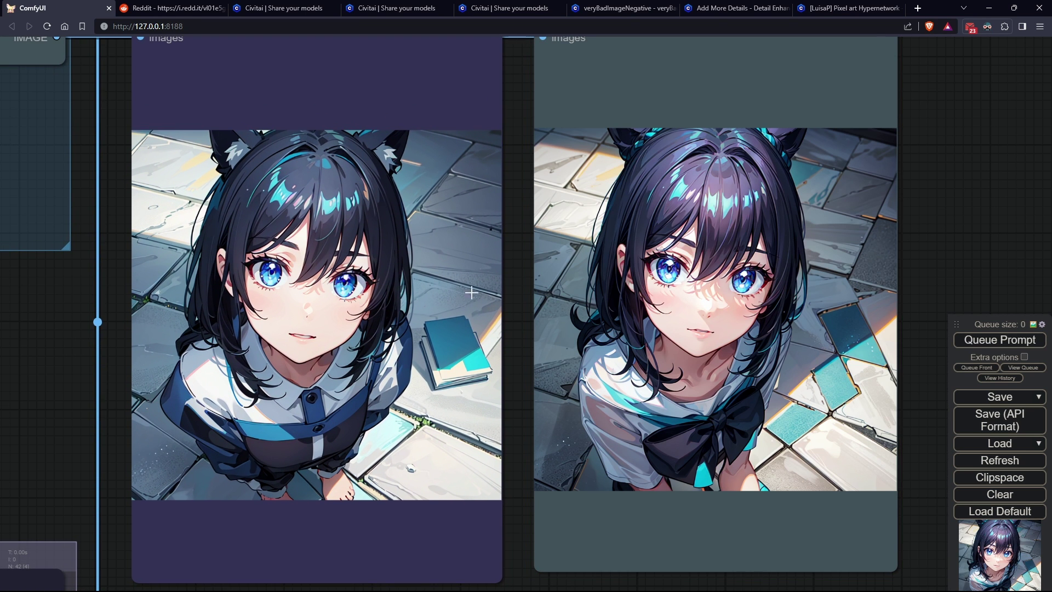
pyautogui.scroll(-2, 88, 345)
# Select the Load LoRA node in Group 1, move it further left, and bring KSampler 1 into view.
pyautogui.moveTo(75, 357); pyautogui.dragTo(675, 380)
pyautogui.scroll(-3, 357, 387)
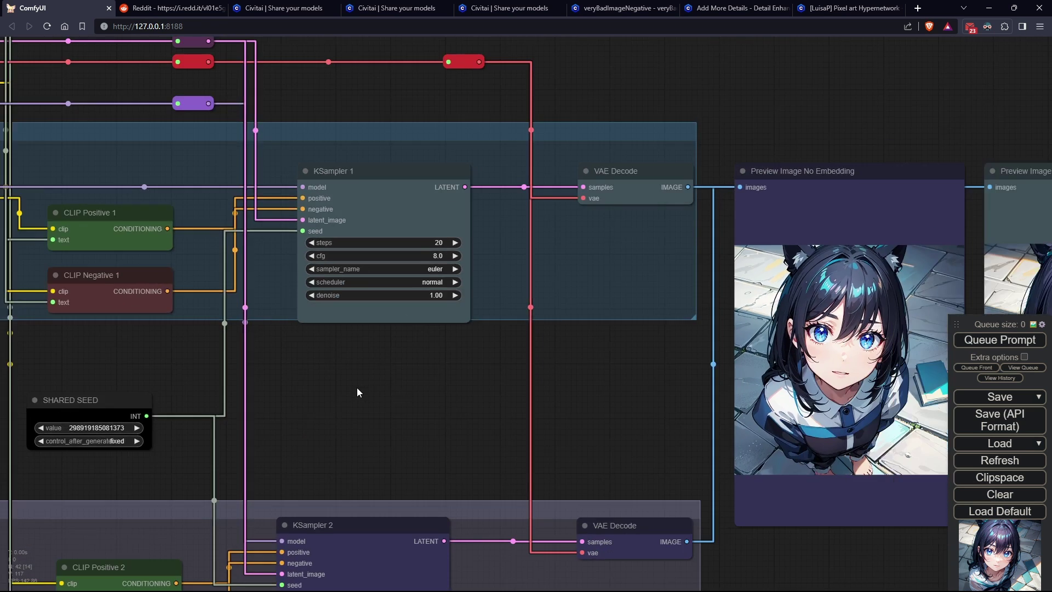
pyautogui.moveTo(356, 387); pyautogui.dragTo(409, 440)
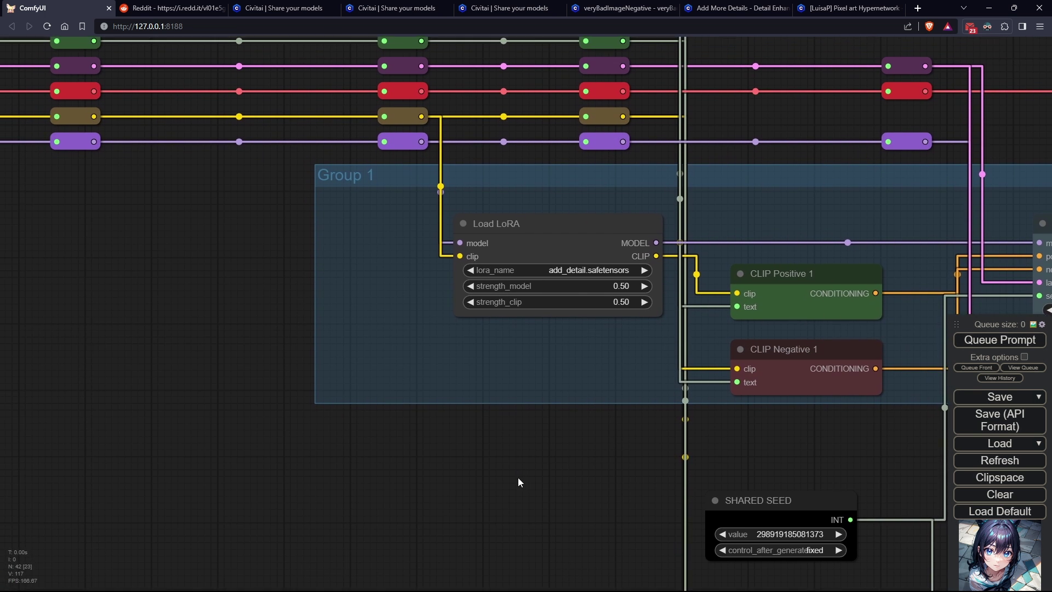
pyautogui.click(523, 265)
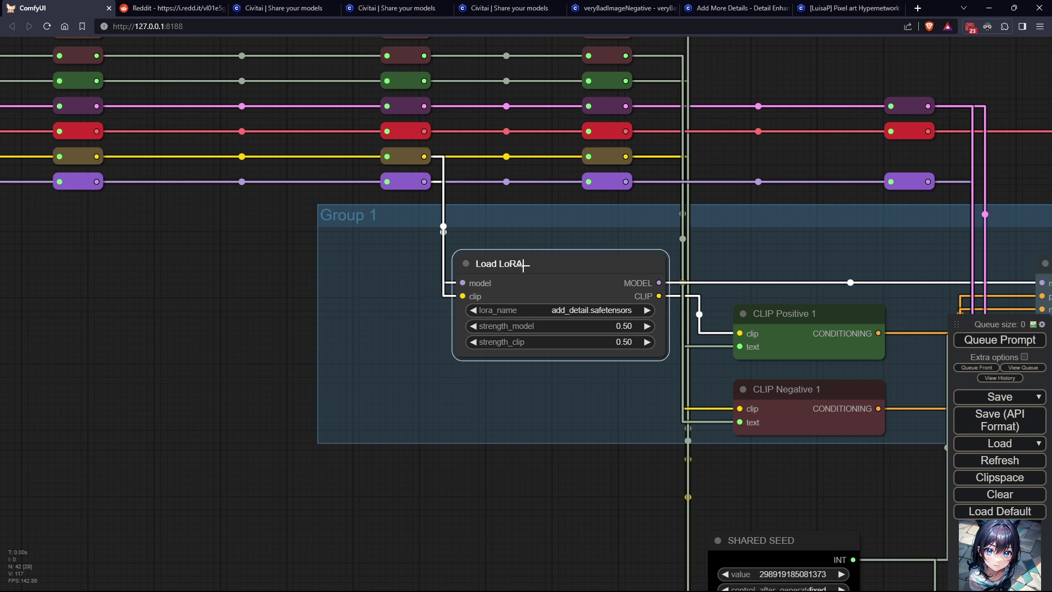
pyautogui.moveTo(524, 264); pyautogui.dragTo(423, 264)
pyautogui.moveTo(609, 441); pyautogui.dragTo(339, 452)
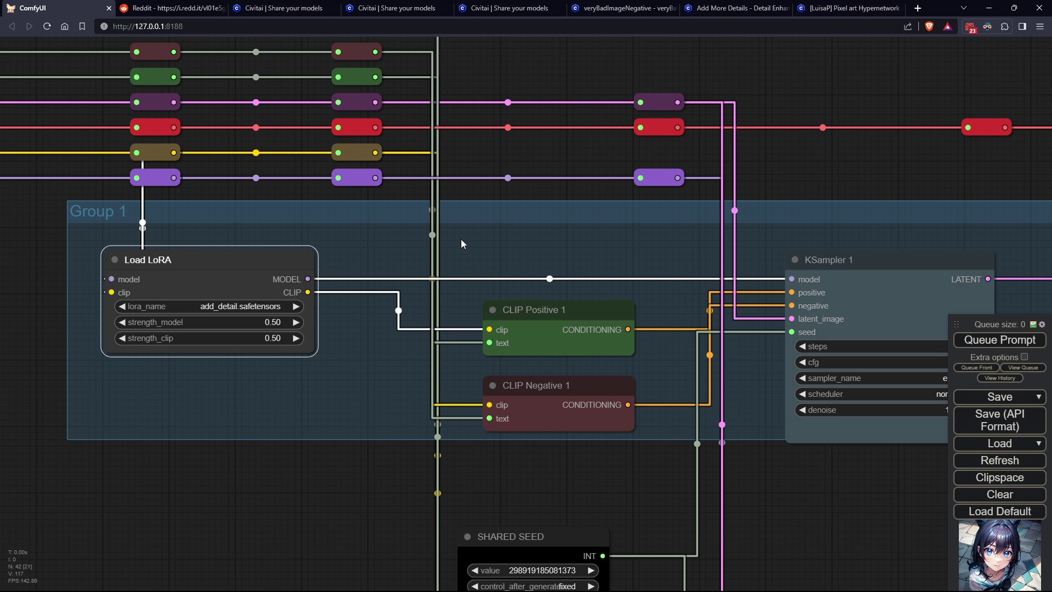
# Delete the Load LoRA node and add a HypernetworkLoader at Group 1's upper left.
pyautogui.press('Delete')
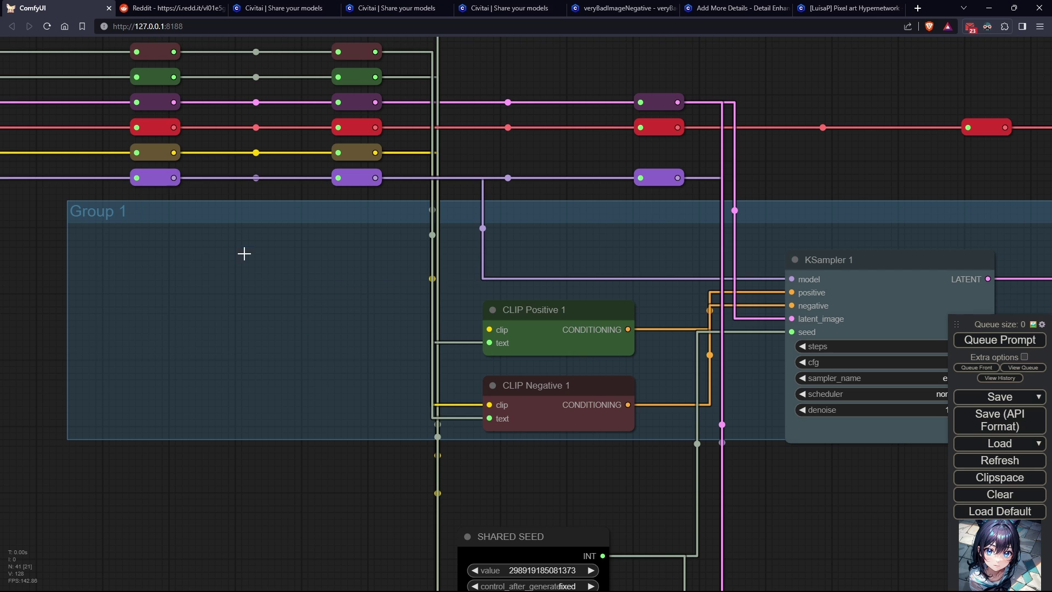
pyautogui.doubleClick(213, 280)
pyautogui.write('hyper')
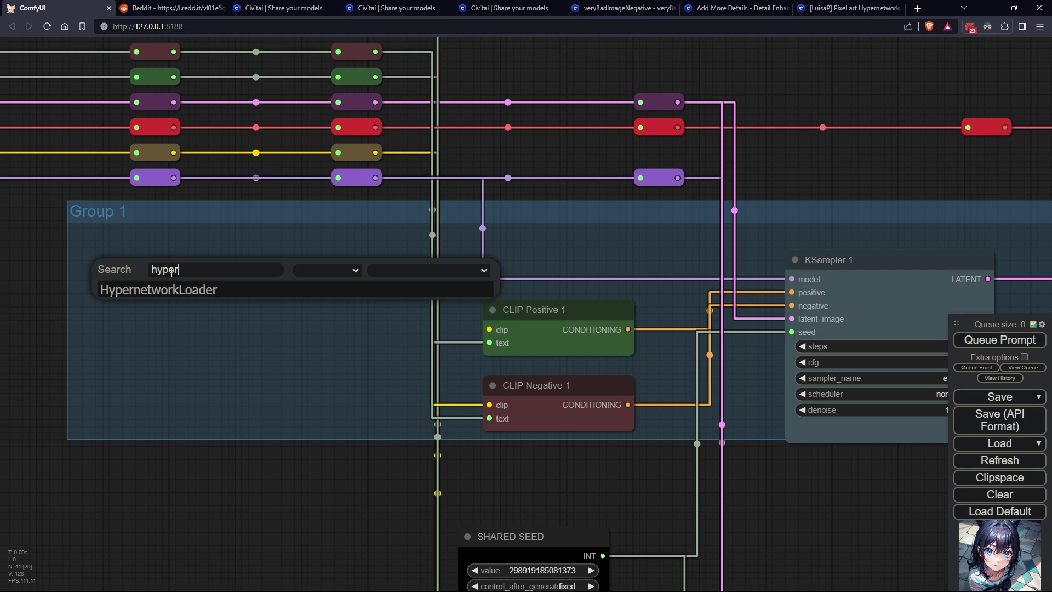
pyautogui.click(172, 286)
pyautogui.moveTo(198, 251); pyautogui.dragTo(234, 223)
# Route the model line through the HypernetworkLoader into KSampler 1, reconnect CLIP Positive 1's clip, and queue.
pyautogui.moveTo(174, 178); pyautogui.dragTo(212, 254)
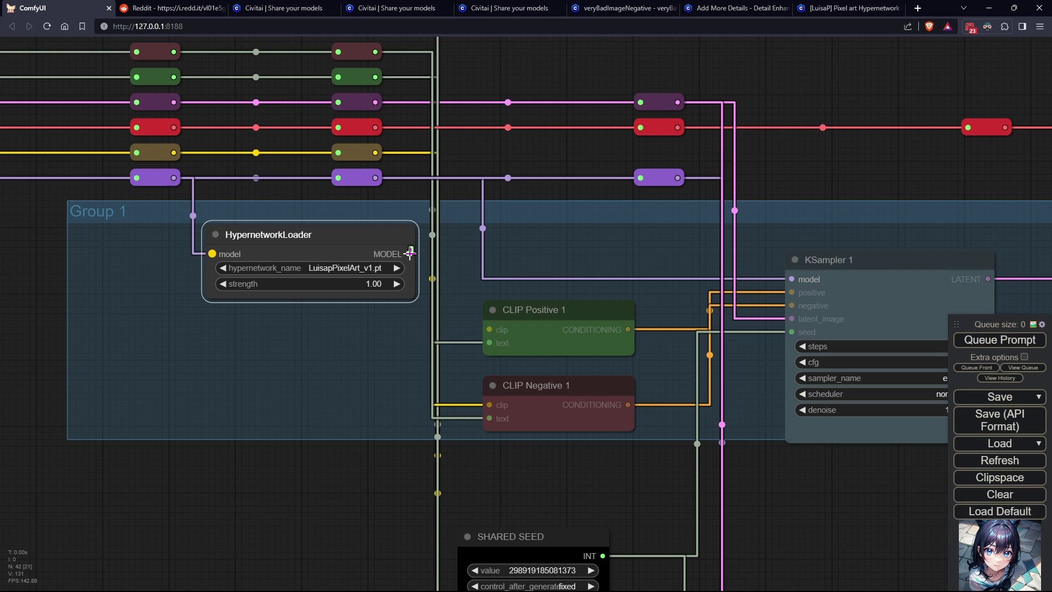
pyautogui.moveTo(410, 253); pyautogui.dragTo(796, 280)
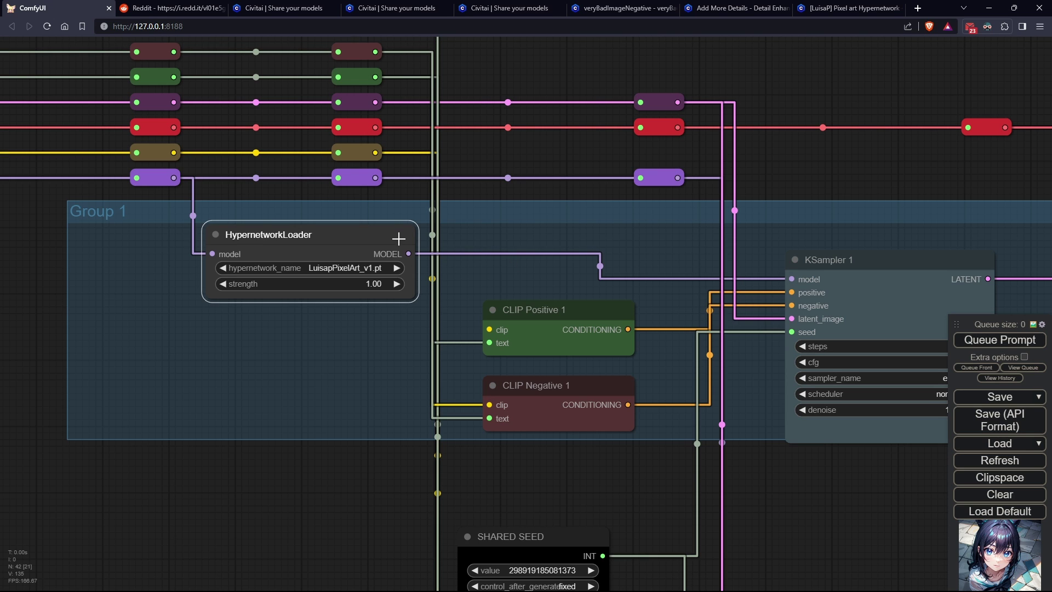
pyautogui.moveTo(376, 152); pyautogui.dragTo(491, 330)
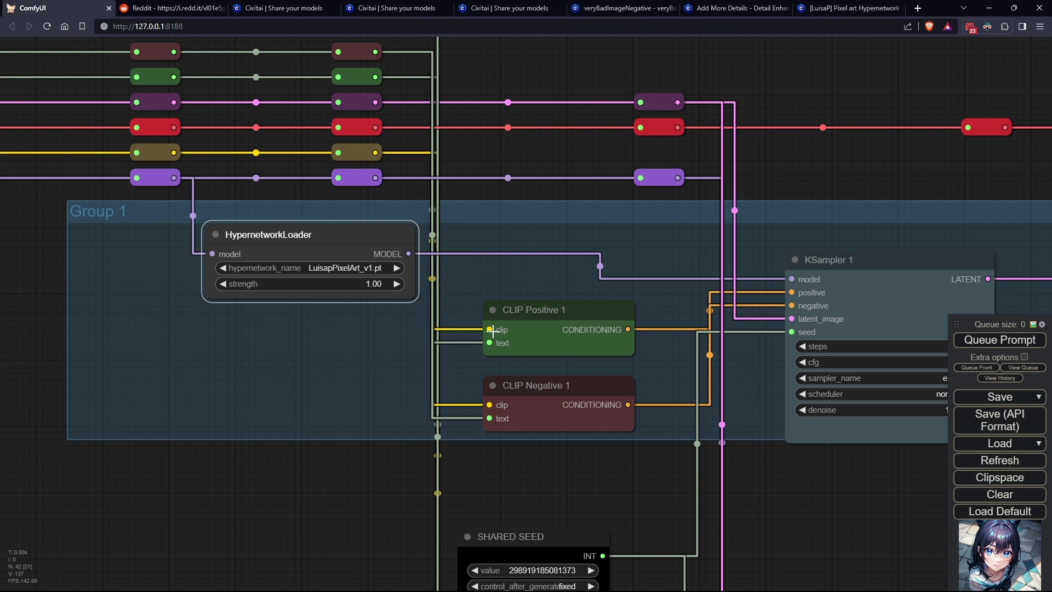
pyautogui.click(981, 341)
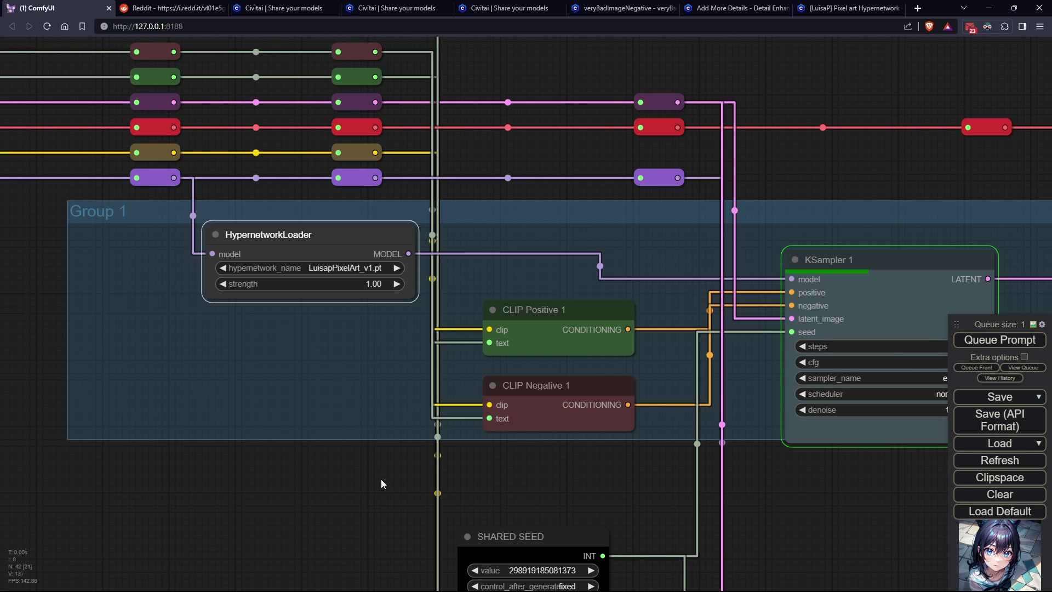
# Check the finished previews, then set the HypernetworkLoader strength to 0.50.
pyautogui.moveTo(384, 482); pyautogui.dragTo(146, 480)
pyautogui.moveTo(701, 471); pyautogui.dragTo(39, 374)
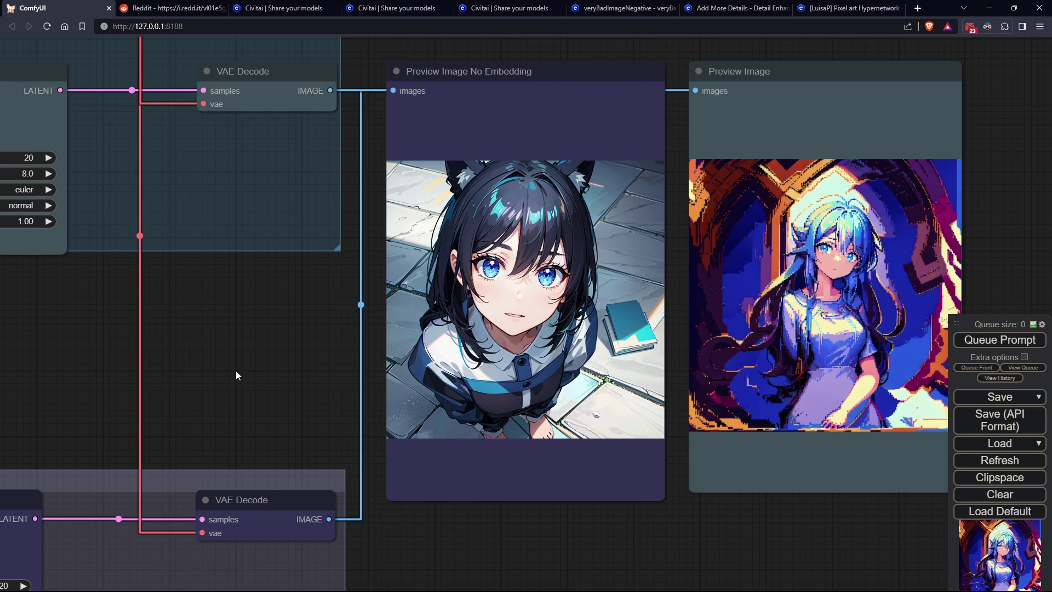
pyautogui.moveTo(236, 371); pyautogui.dragTo(886, 373)
pyautogui.moveTo(526, 379); pyautogui.dragTo(668, 419)
pyautogui.moveTo(3, 350); pyautogui.dragTo(330, 372)
pyautogui.moveTo(384, 275); pyautogui.dragTo(273, 371)
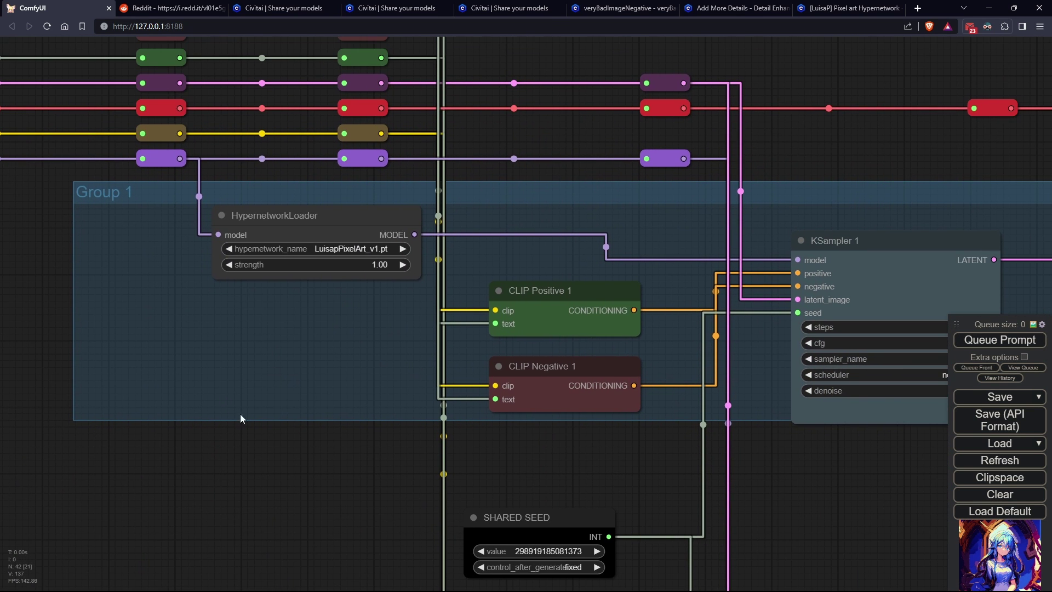
pyautogui.click(363, 265)
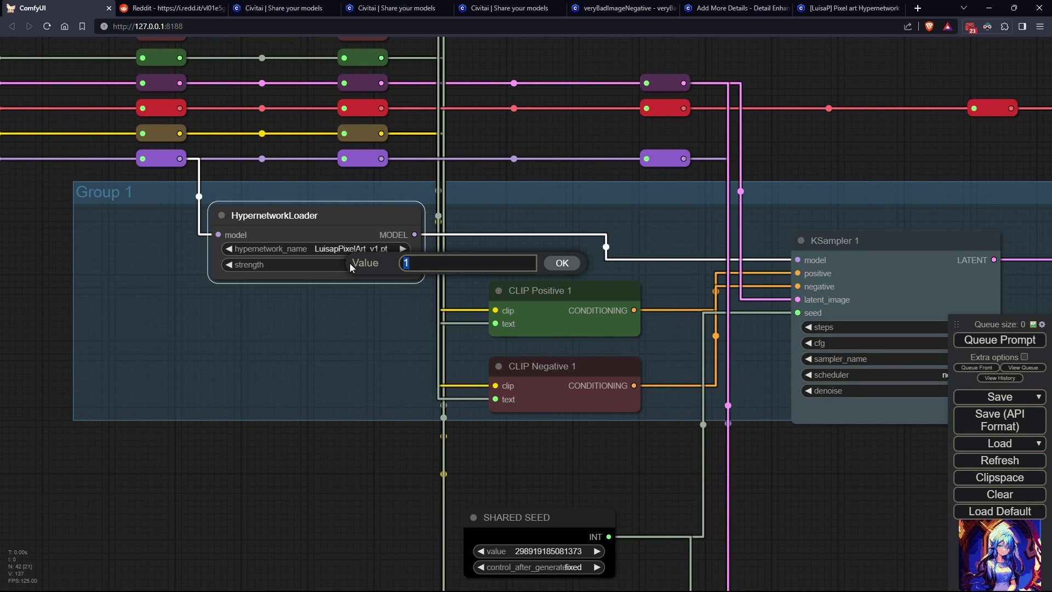
pyautogui.write('0.5')
pyautogui.press('Return')
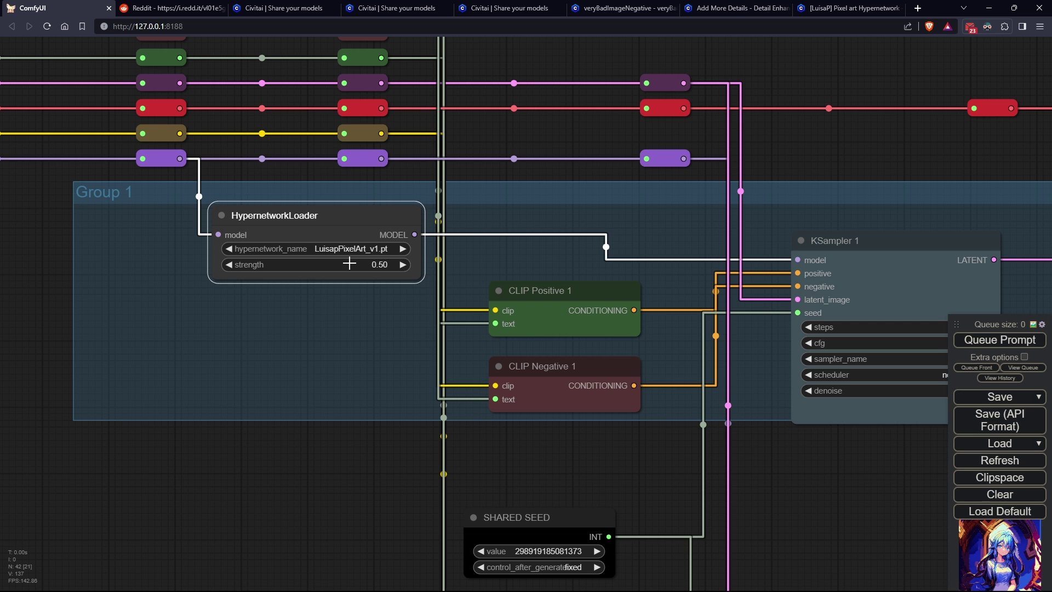
# Queue a half-strength hypernetwork generation and inspect the new pixel-art preview image.
pyautogui.click(1034, 347)
pyautogui.moveTo(869, 422); pyautogui.dragTo(196, 436)
pyautogui.moveTo(794, 451); pyautogui.dragTo(81, 383)
pyautogui.scroll(2, 345, 386)
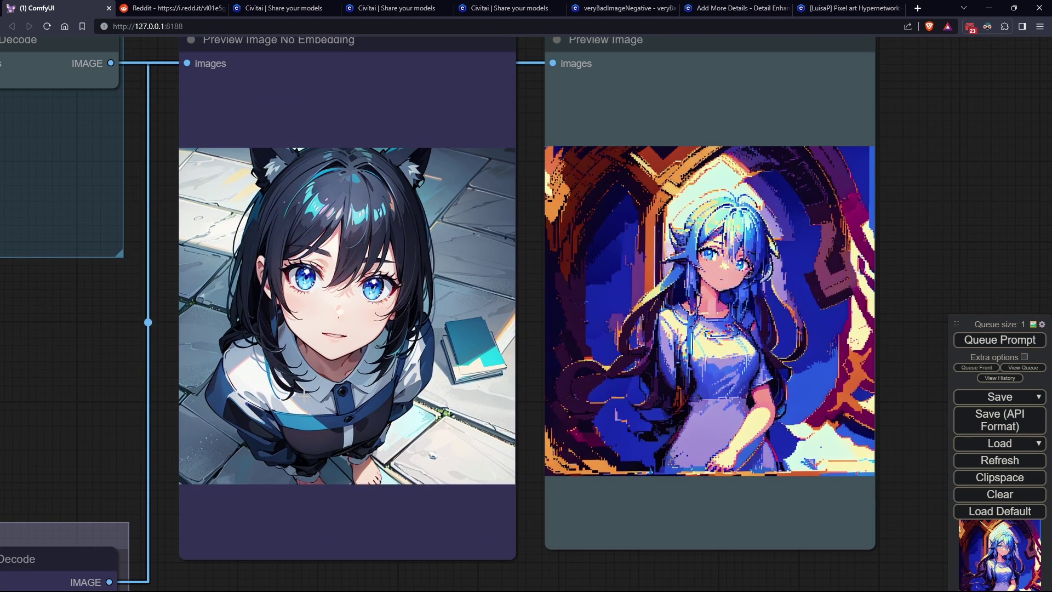
pyautogui.moveTo(926, 182); pyautogui.dragTo(943, 221)
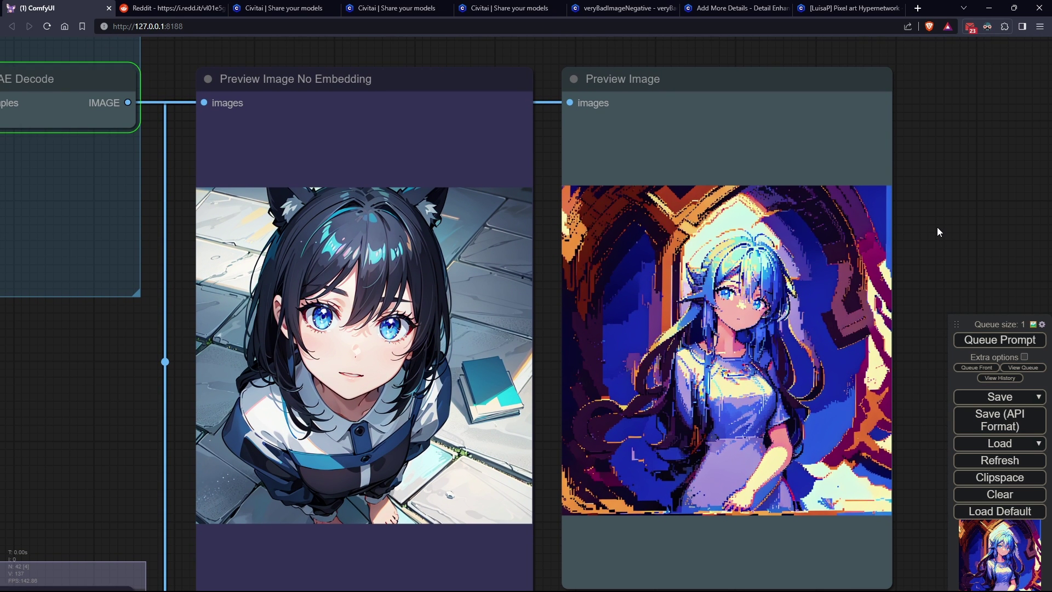
pyautogui.scroll(2, 903, 297)
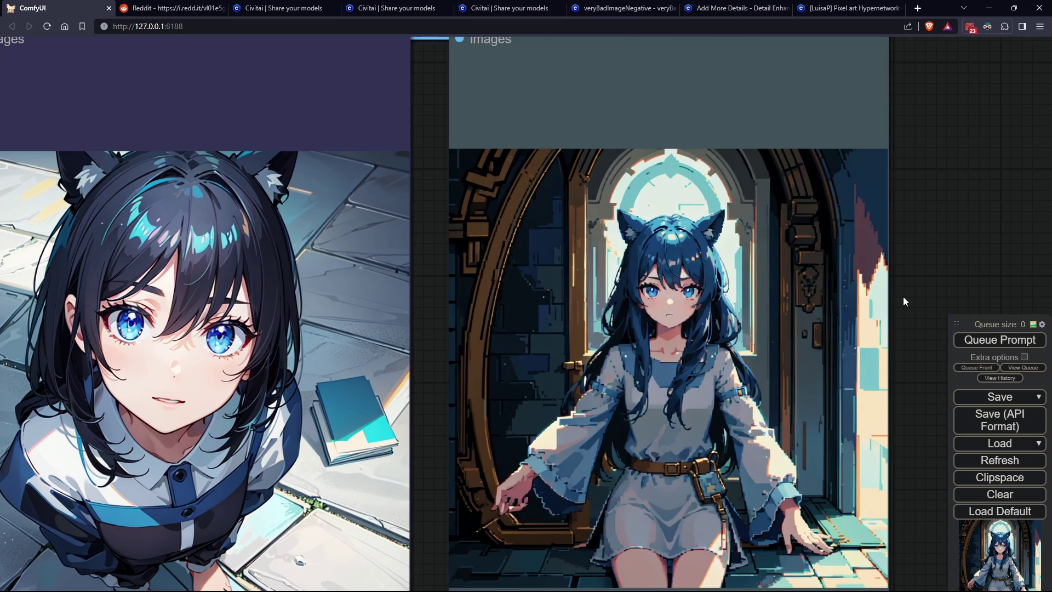
pyautogui.moveTo(903, 297); pyautogui.dragTo(967, 261)
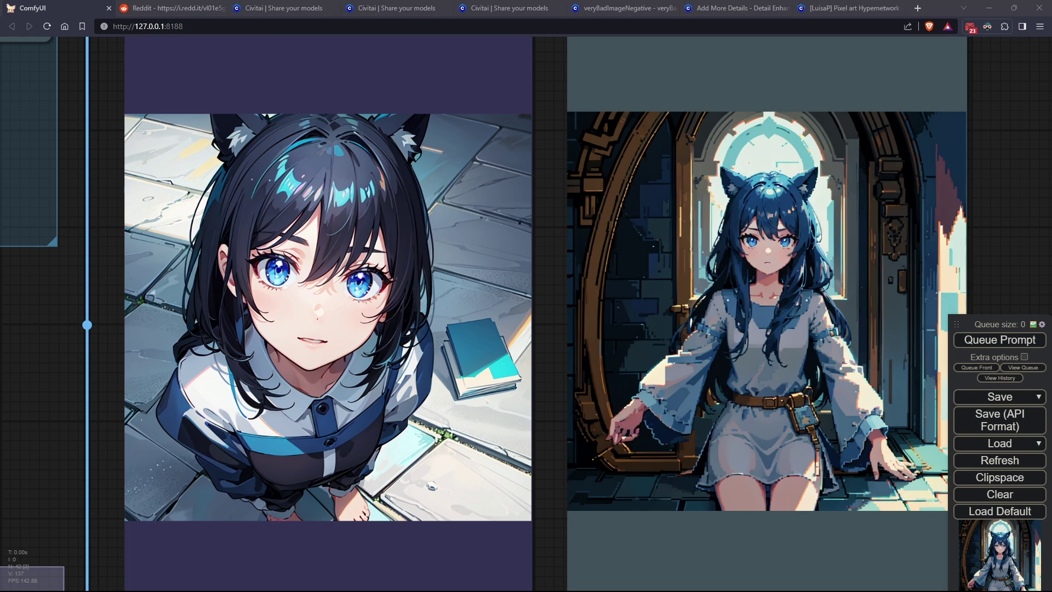
pyautogui.scroll(-2, 40, 373)
pyautogui.moveTo(40, 373); pyautogui.dragTo(206, 353)
# Shift the HypernetworkLoader up-right and add a Load LoRA node at Group 1's left.
pyautogui.click(304, 246)
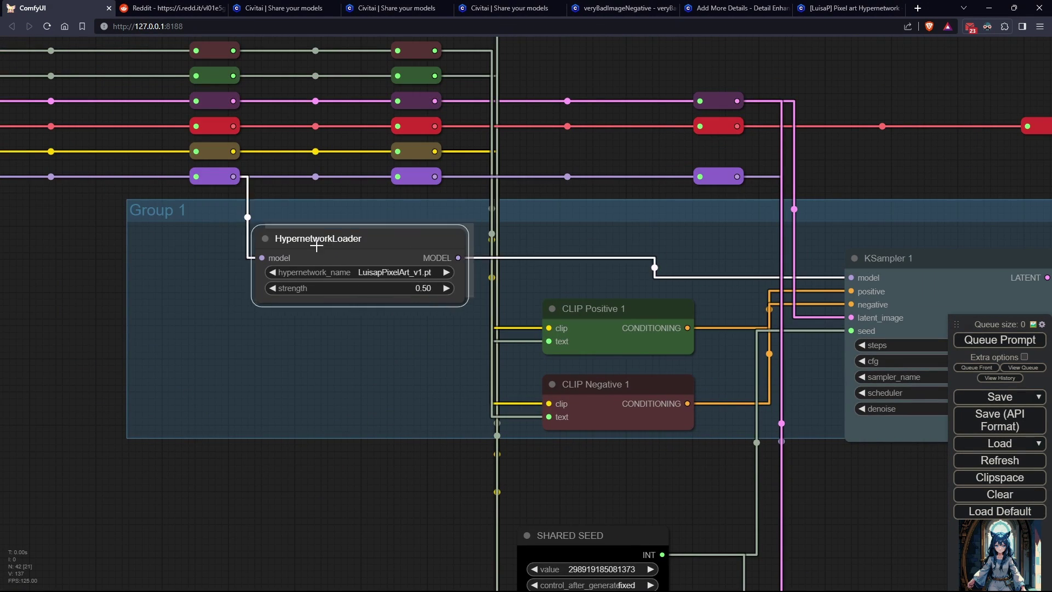
pyautogui.moveTo(304, 246); pyautogui.dragTo(462, 236)
pyautogui.doubleClick(207, 340)
pyautogui.write('lora')
pyautogui.click(181, 356)
pyautogui.moveTo(305, 335); pyautogui.dragTo(235, 251)
# Wire the Load LoRA's MODEL into the HypernetworkLoader and its CLIP into CLIP Positive 1, then queue.
pyautogui.moveTo(342, 277); pyautogui.dragTo(398, 252)
pyautogui.moveTo(233, 151); pyautogui.dragTo(146, 291)
pyautogui.moveTo(342, 291); pyautogui.dragTo(550, 328)
pyautogui.click(986, 339)
# Review the new previews, then lower the LoRA model strength to about 0.52.
pyautogui.moveTo(833, 506); pyautogui.dragTo(114, 424)
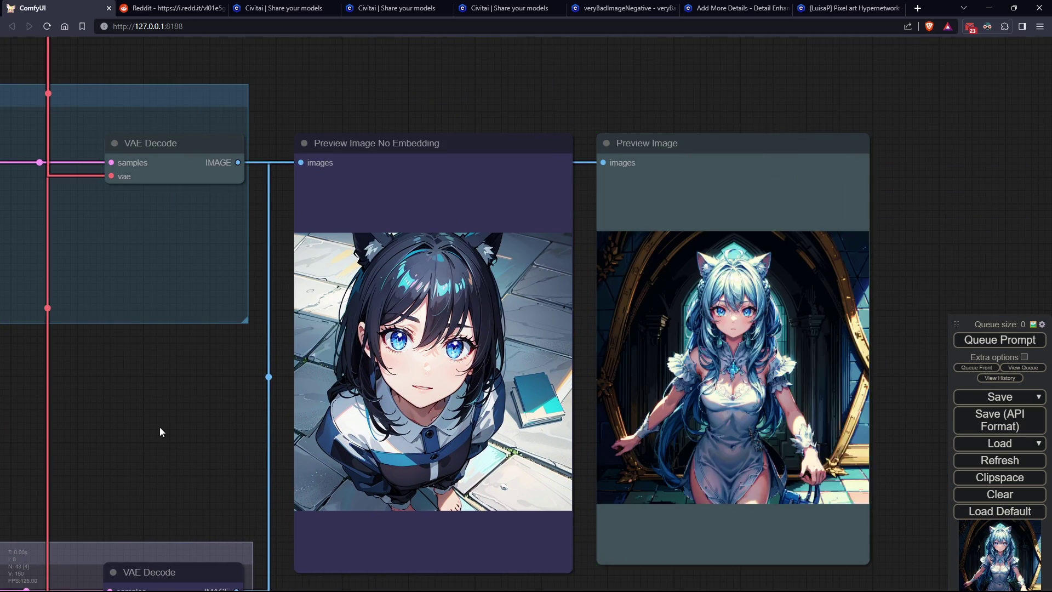
pyautogui.scroll(2, 403, 396)
pyautogui.scroll(-2, 291, 401)
pyautogui.moveTo(142, 455); pyautogui.dragTo(822, 472)
pyautogui.click(526, 260)
pyautogui.moveTo(246, 305); pyautogui.dragTo(205, 306)
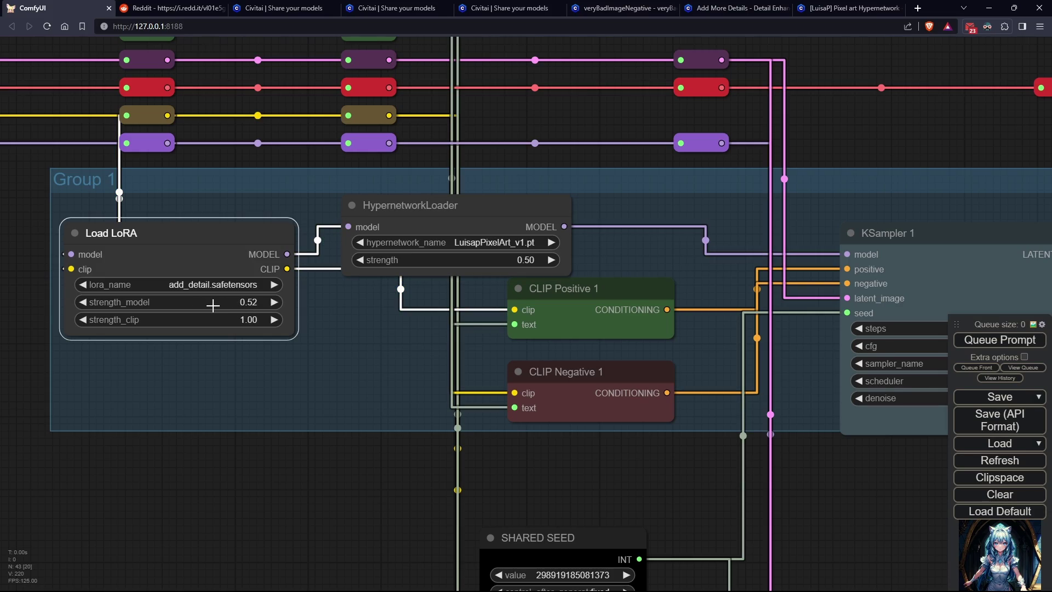